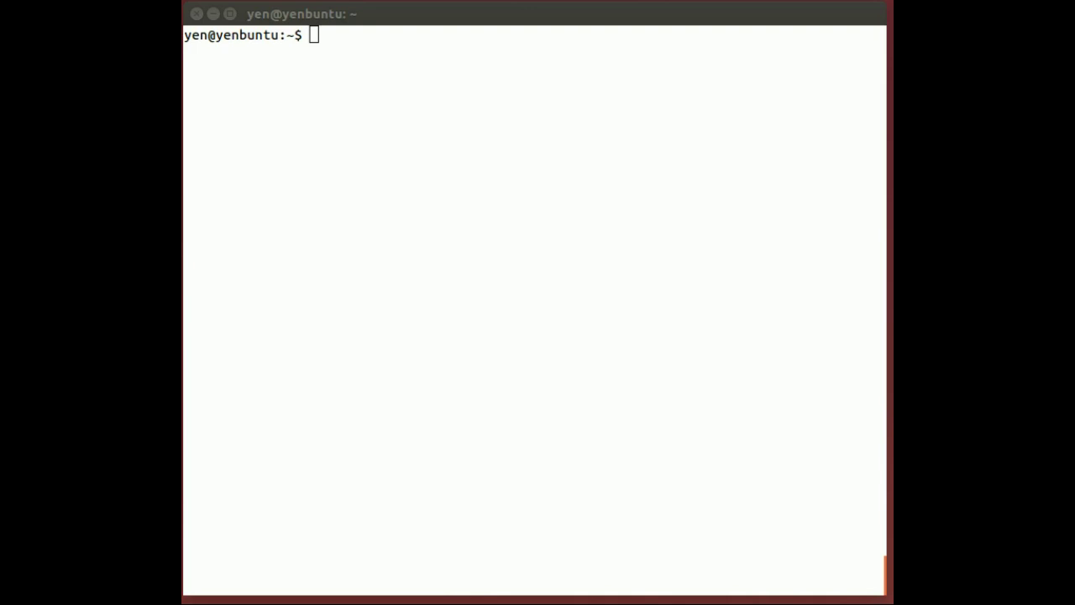
- Review the CPU, memory and network resource graphs in System Monitor, and close its window
left_click_drag(1074, 117, 541, 104)
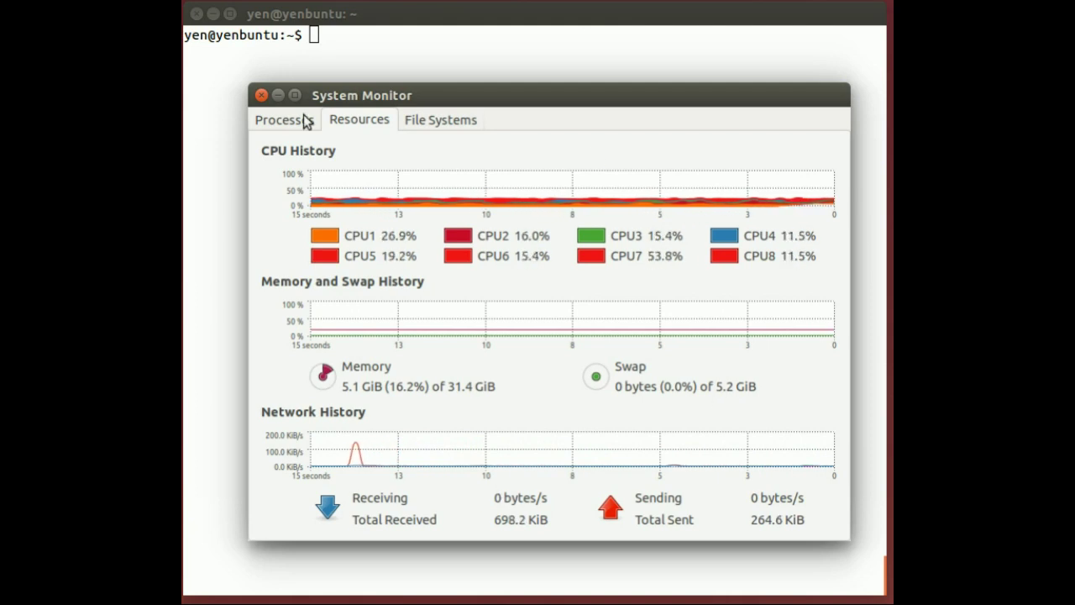
left_click(260, 95)
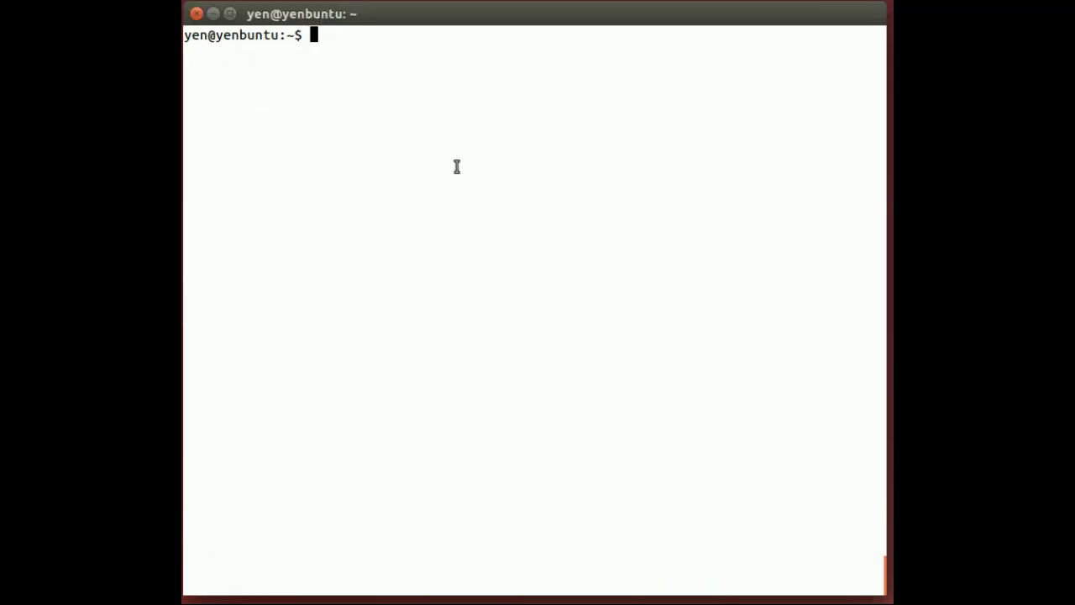
- Display the processor details in the terminal with cat /proc/cpuinfo
type("cat /")
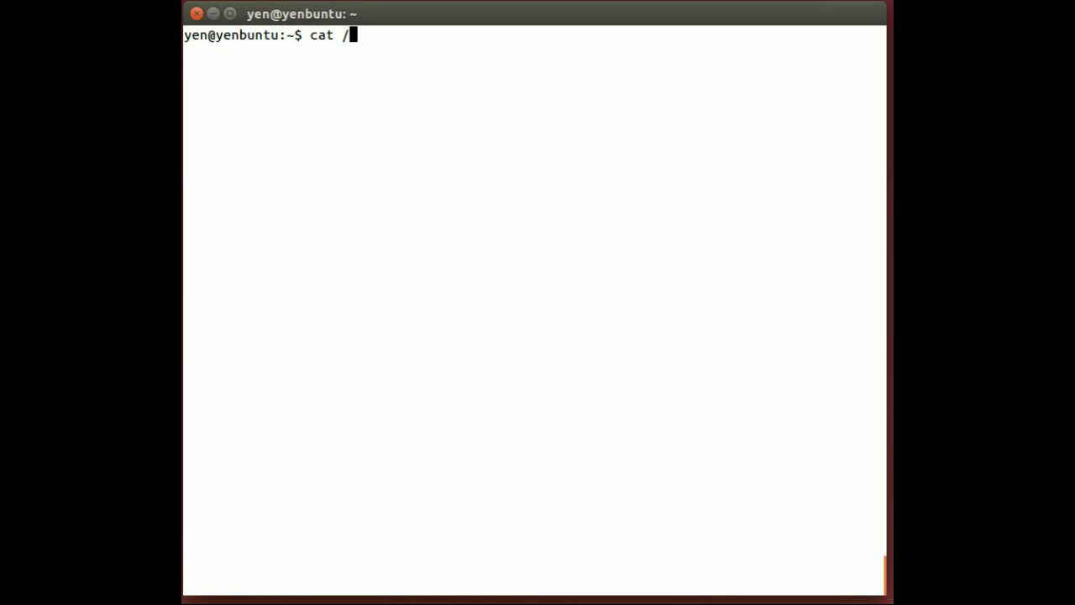
type("proc/cpuinfo")
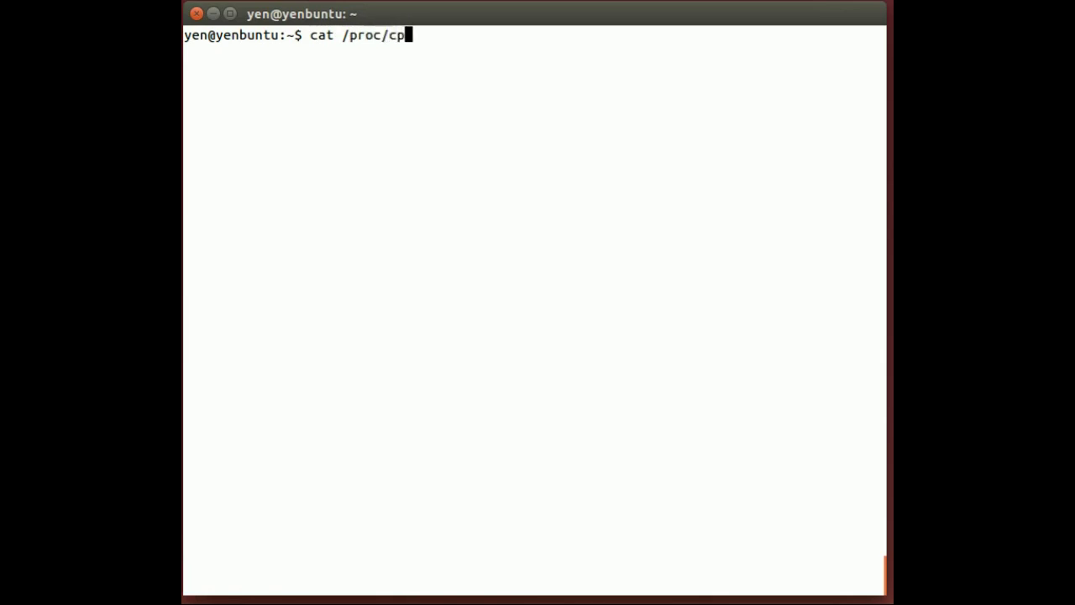
key("Return")
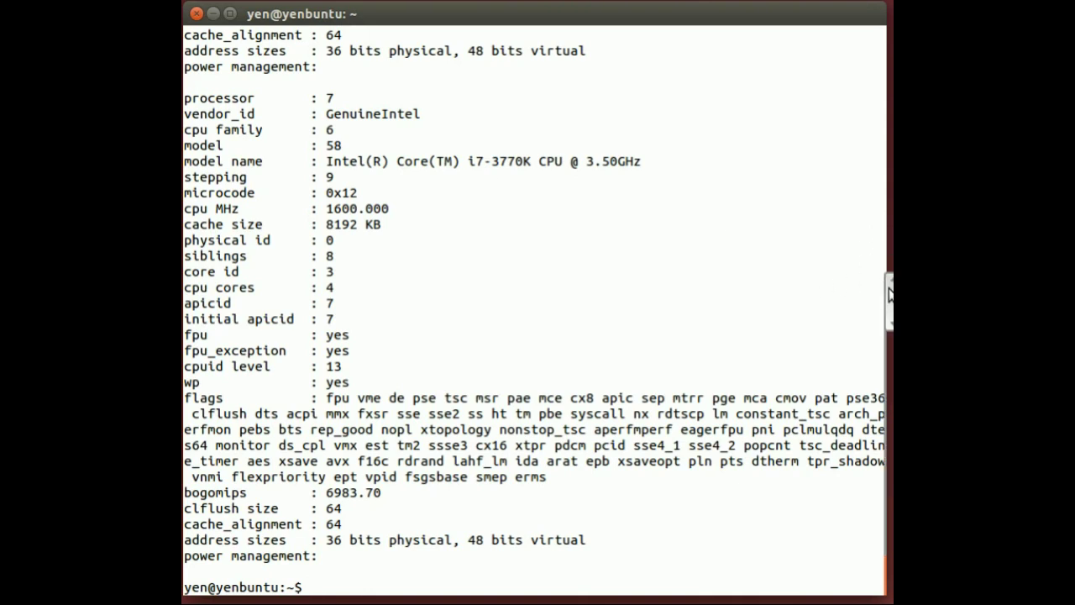
- Examine the flags lines of the processor details for the vmx virtualization flag
left_click_drag(891, 299, 890, 222)
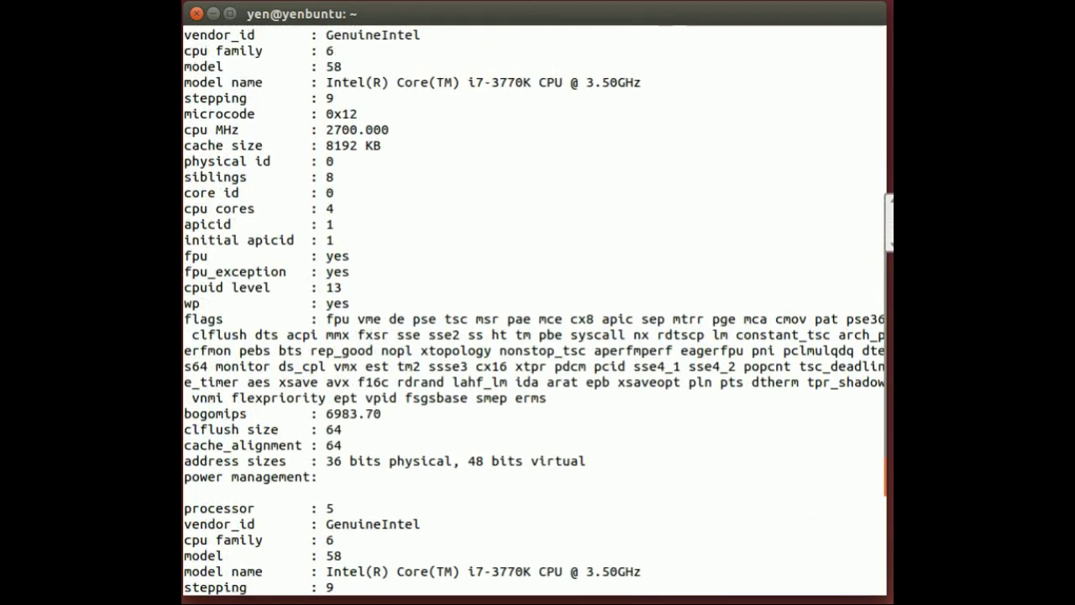
double_click(340, 367)
left_click(340, 367)
double_click(340, 368)
left_click(340, 370)
double_click(341, 368)
left_click(343, 367)
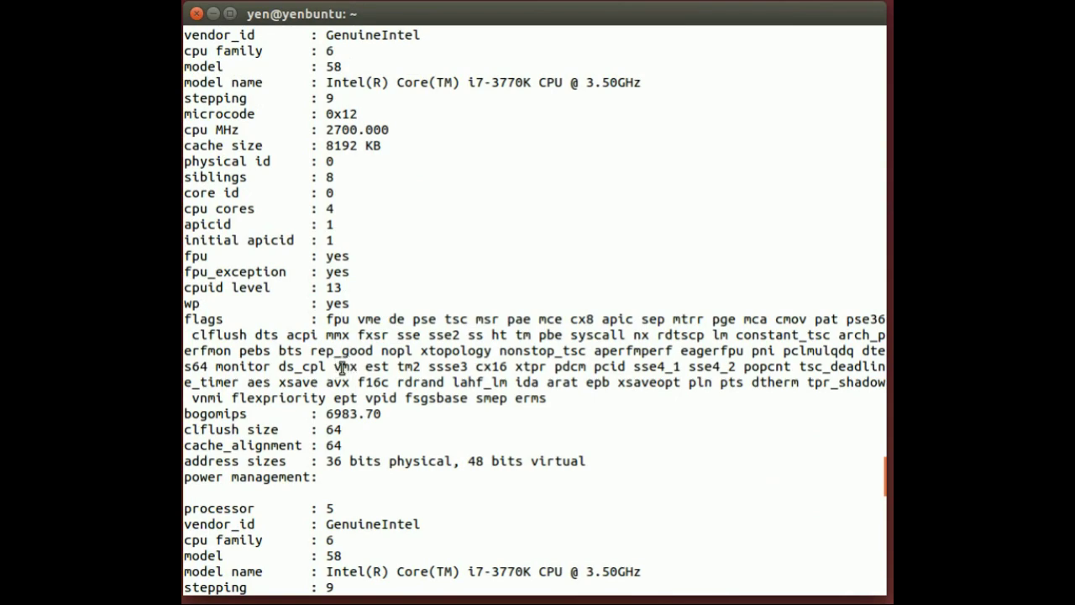
double_click(338, 367)
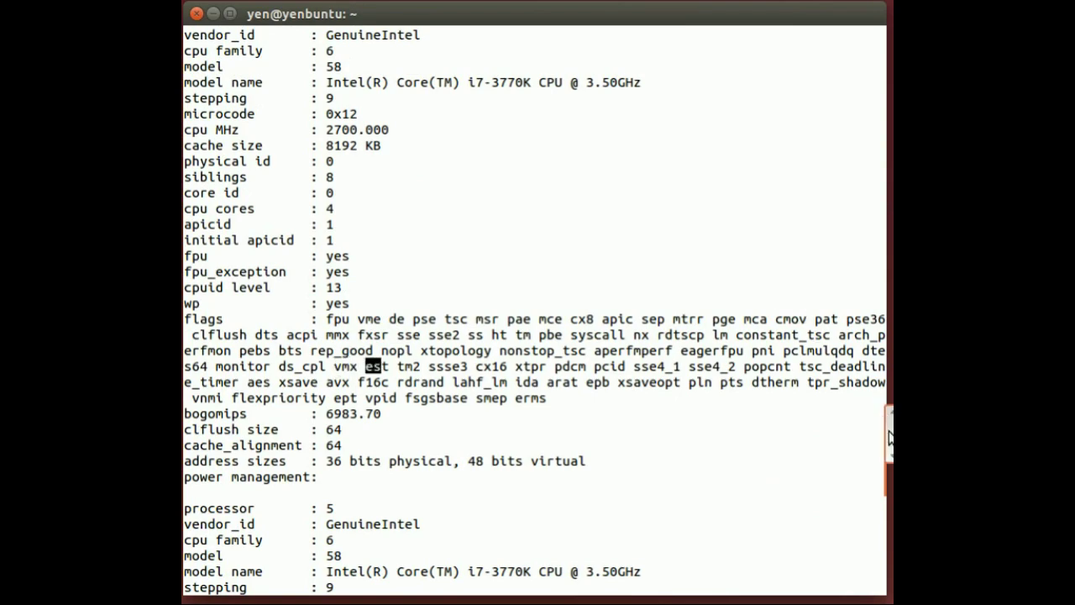
left_click_drag(887, 433, 756, 562)
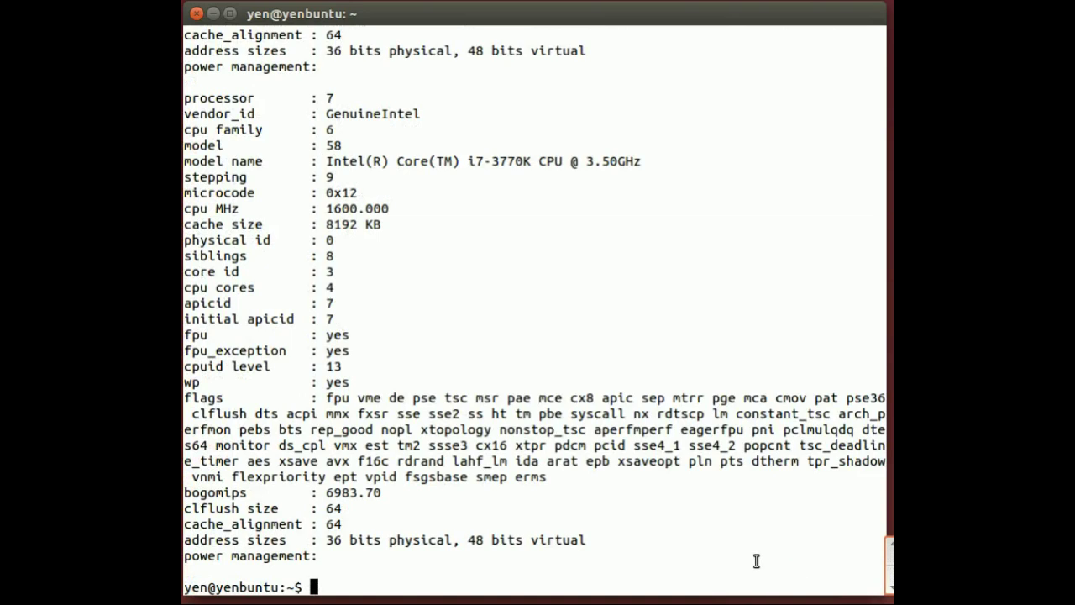
- Clear the terminal and run sudo apt-get install for the kvm, libvirt-bin and virtinst packages
type("clear")
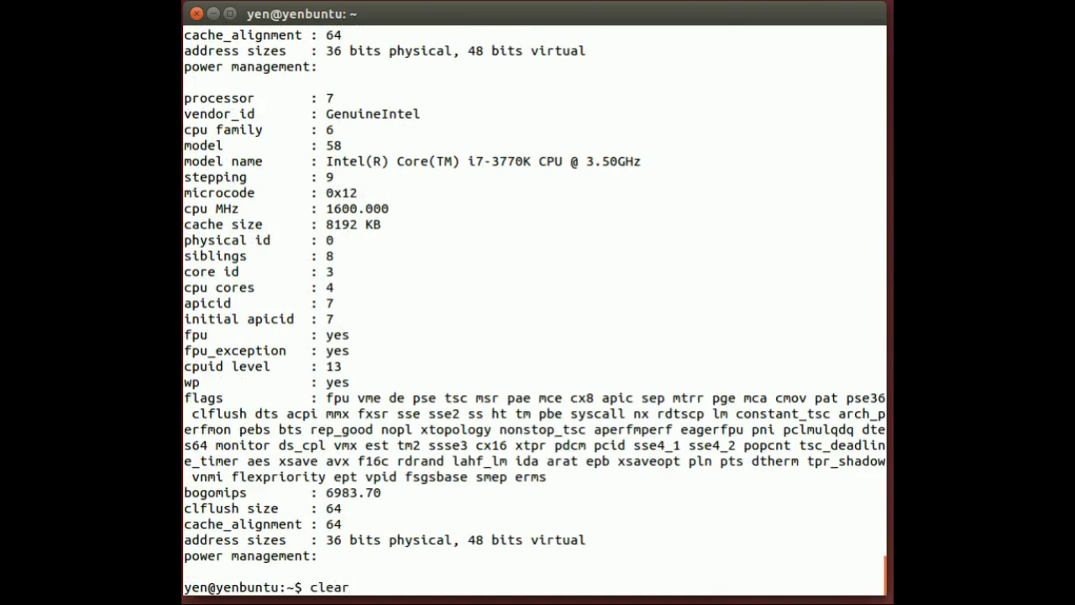
key("Return")
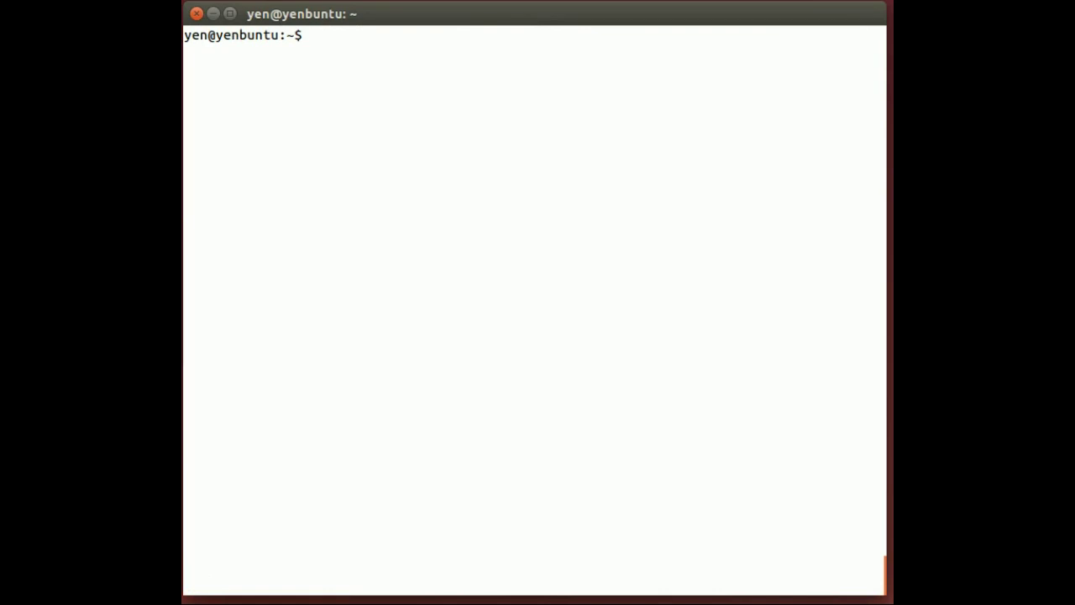
type("sudo apt-get")
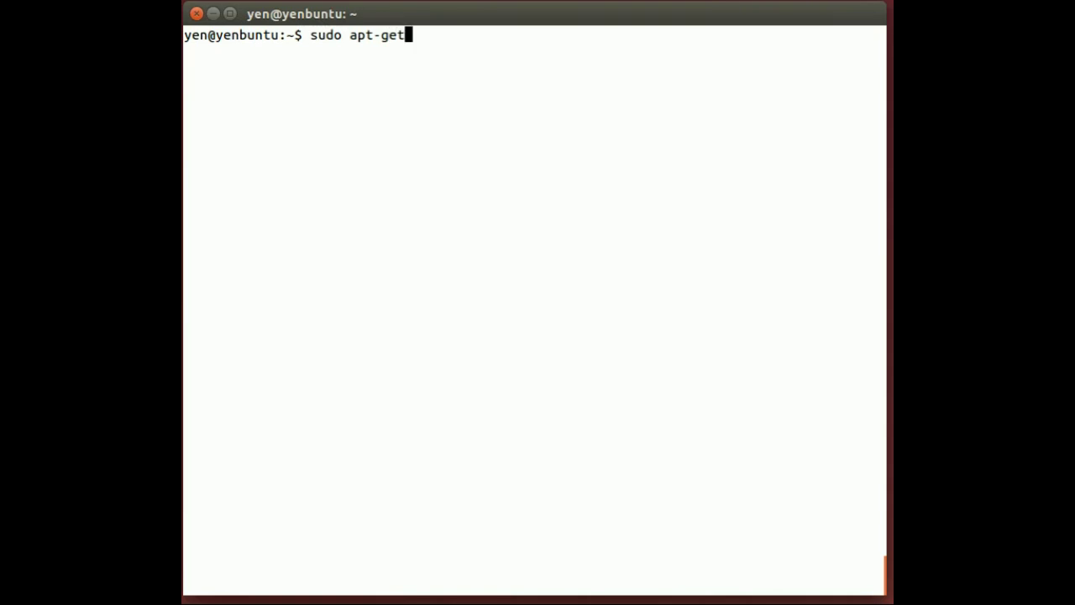
type(" install kvm lib")
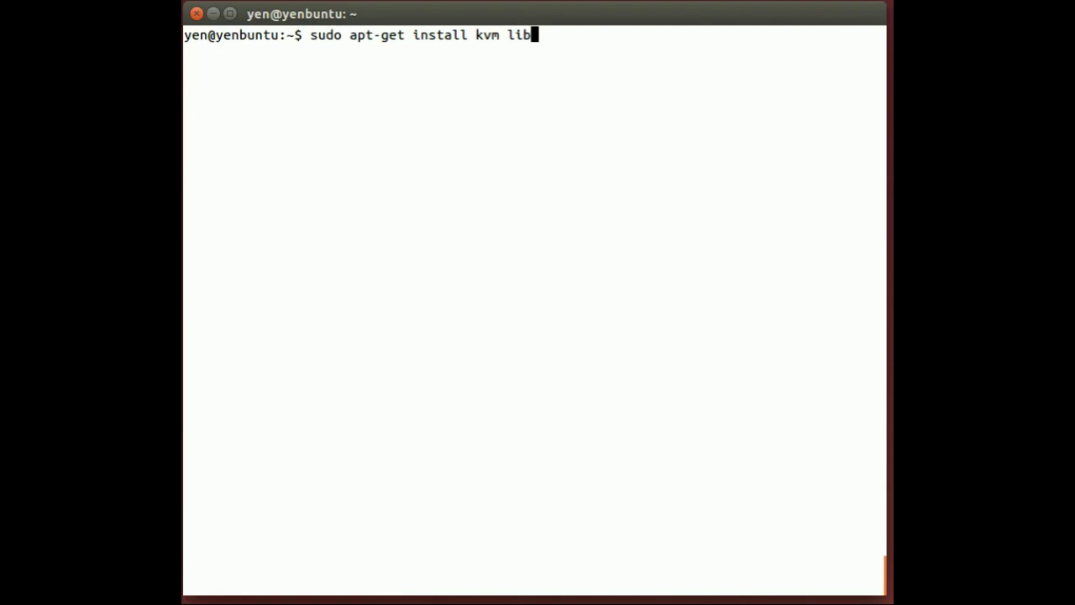
type("virt-bin vi")
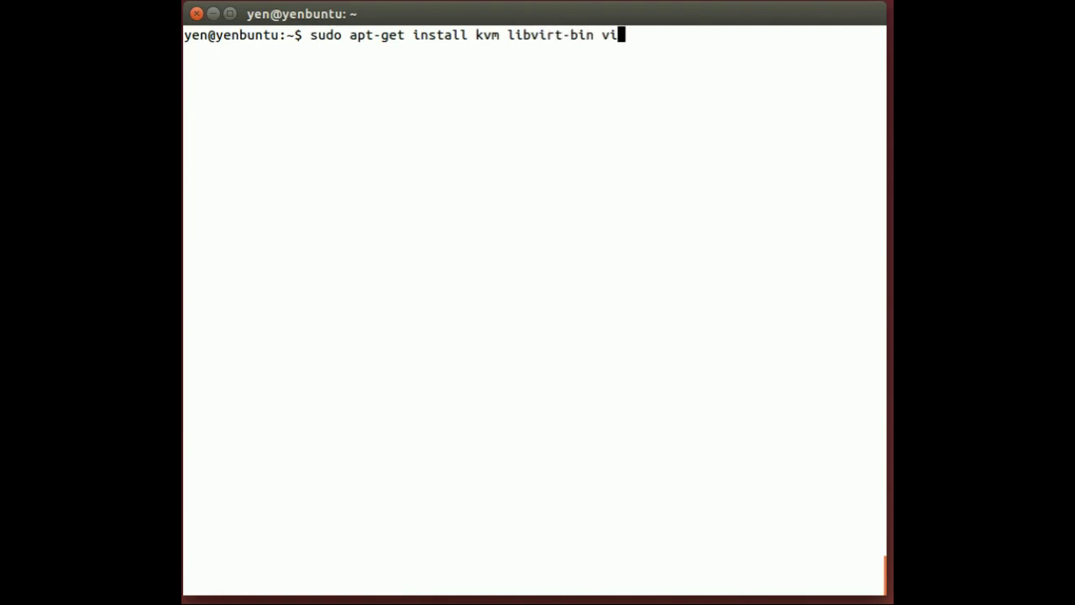
type("rtinst")
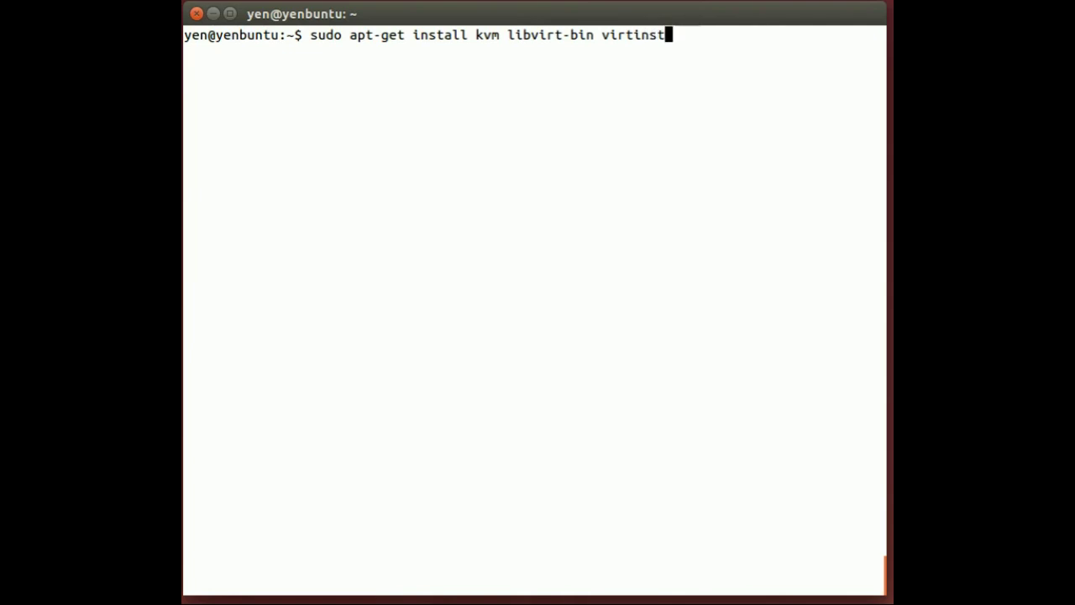
double_click(480, 34)
left_click_drag(508, 35, 660, 41)
left_click(582, 36)
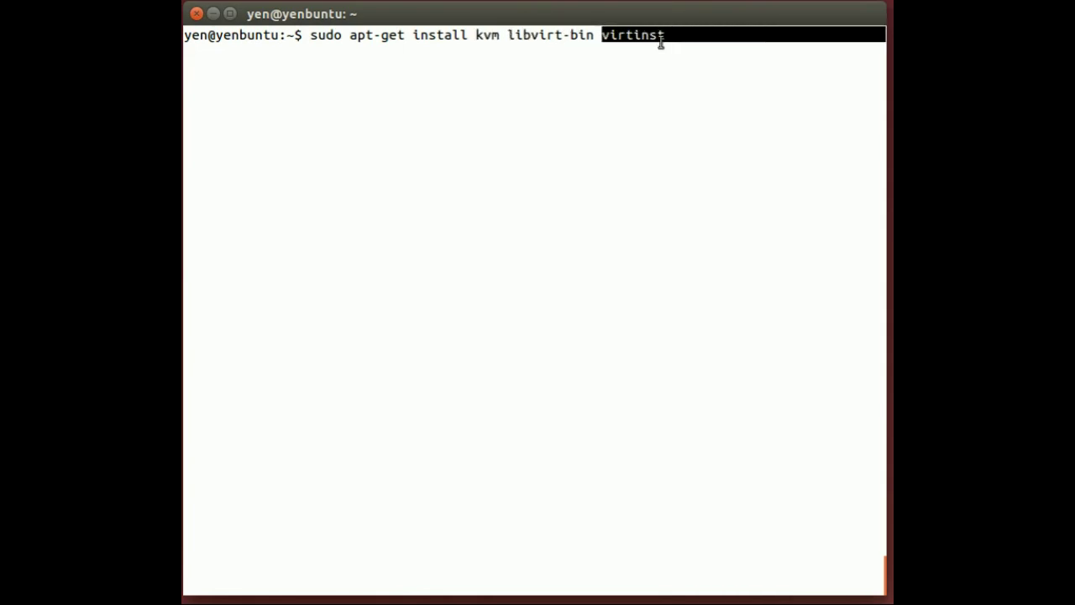
left_click(674, 37)
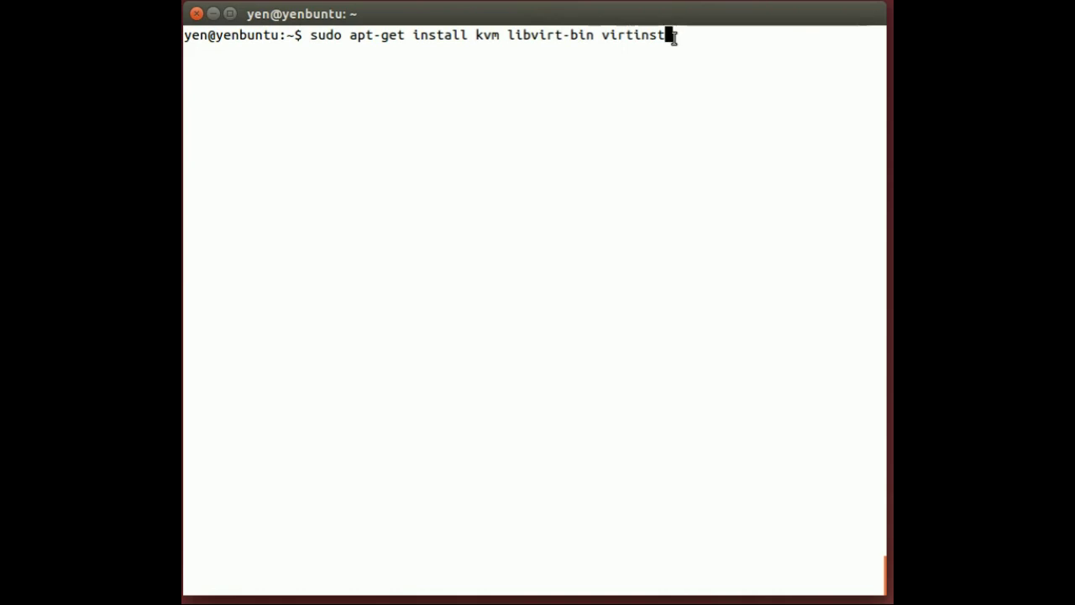
key("Return")
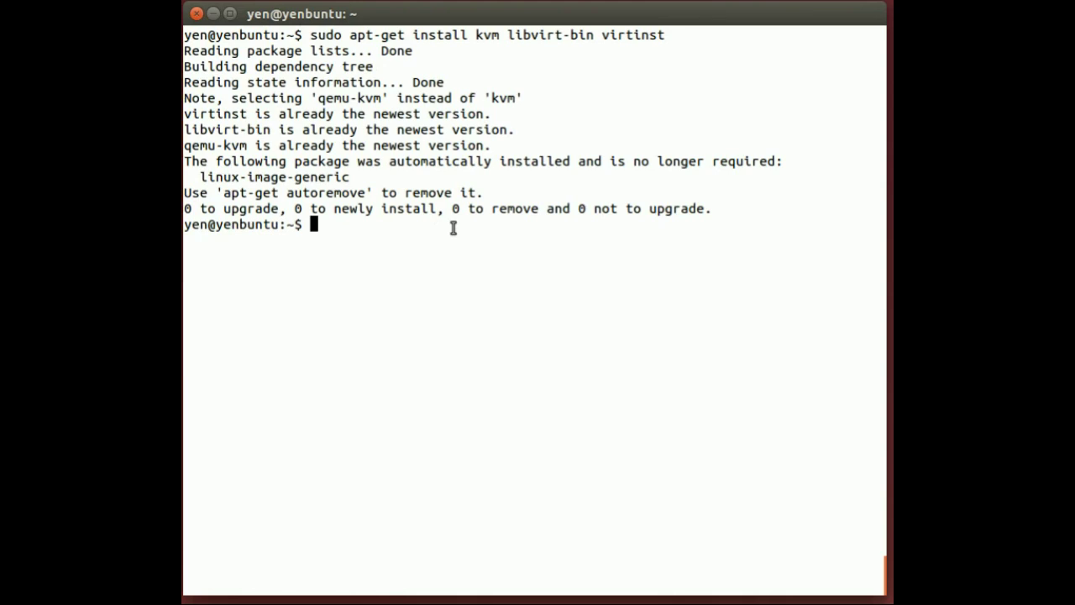
left_click_drag(311, 35, 682, 34)
left_click(600, 90)
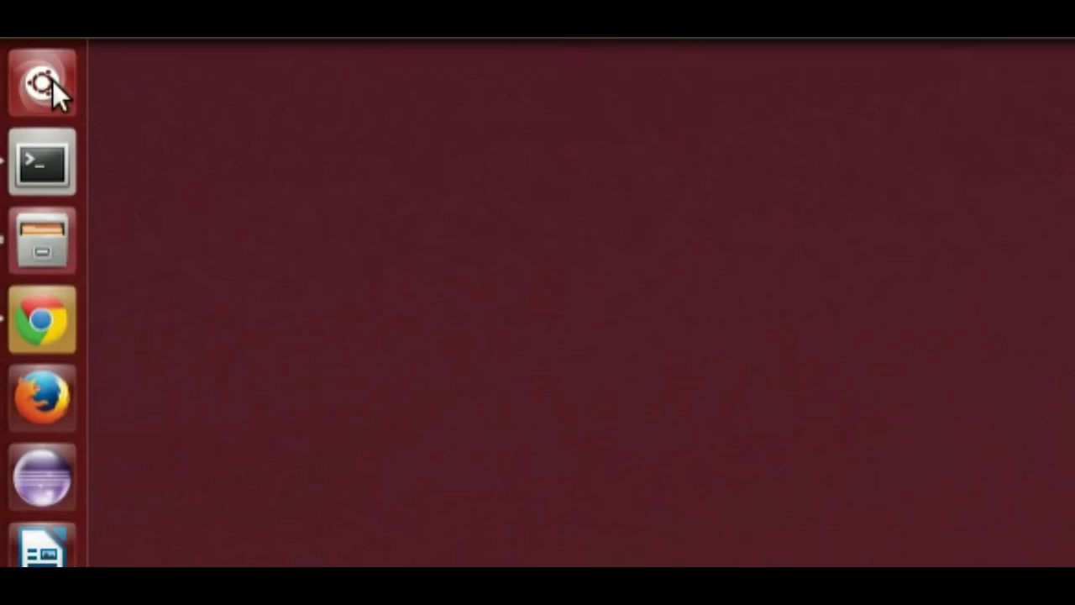
- Search the computer's applications for "virtual" and open Virtual Machine Manager
left_click(52, 80)
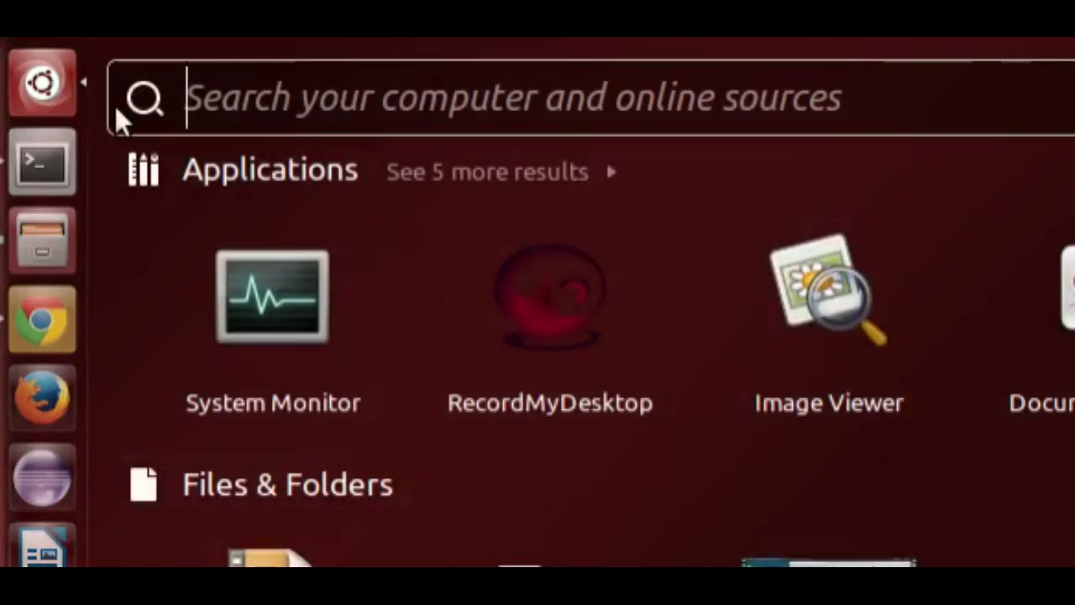
left_click(263, 108)
type("virtual")
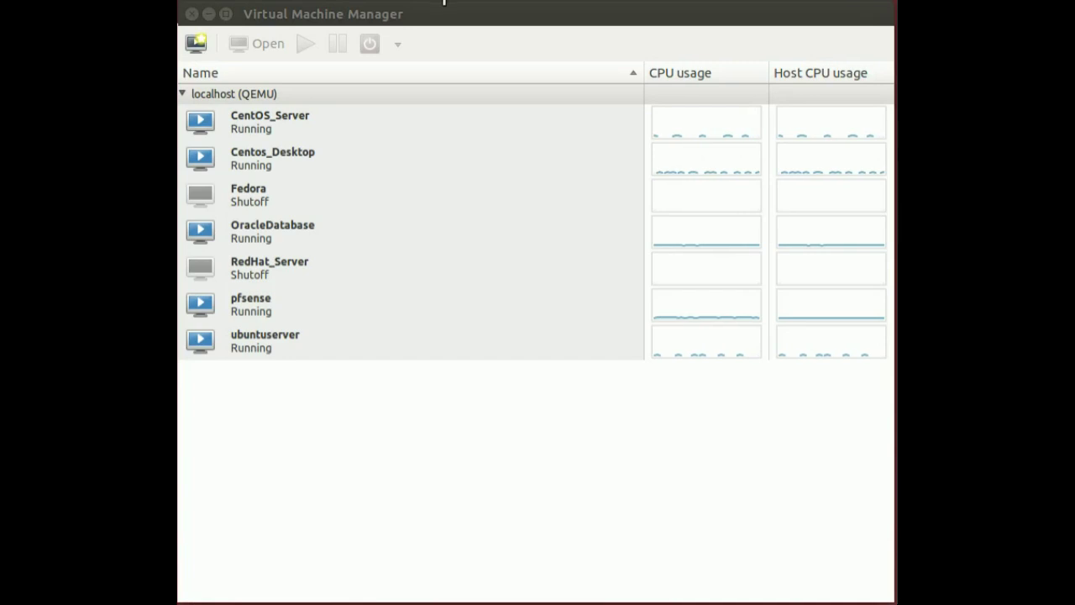
left_click_drag(443, 18, 445, 17)
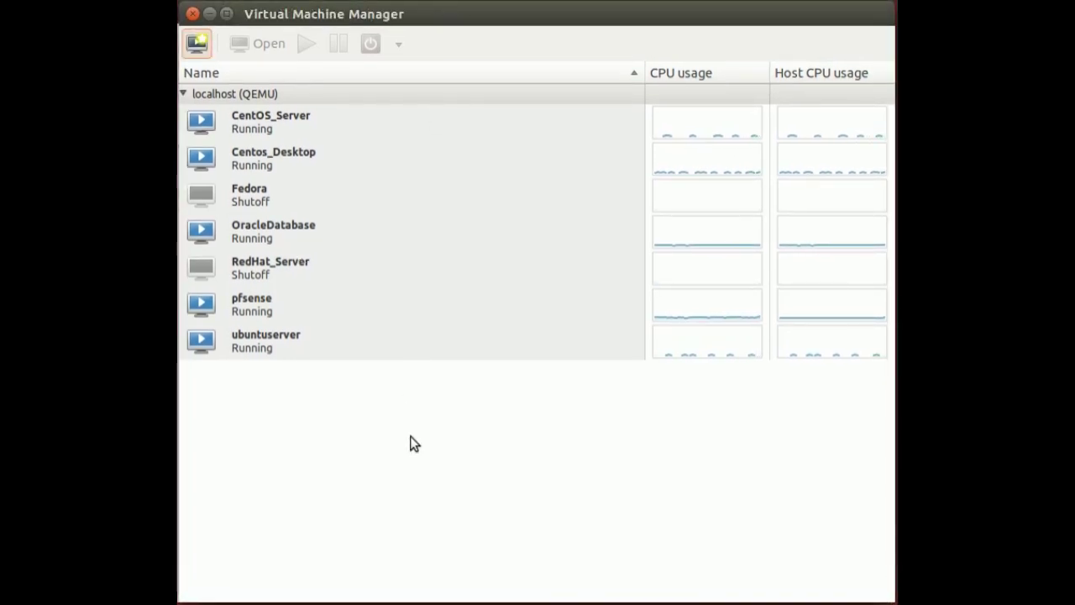
- Go through the virtual machines under localhost (QEMU), from ubuntuserver up to CentOS_Server, checking each one's name and state
left_click(309, 357)
left_click(290, 298)
left_click(288, 268)
left_click(299, 231)
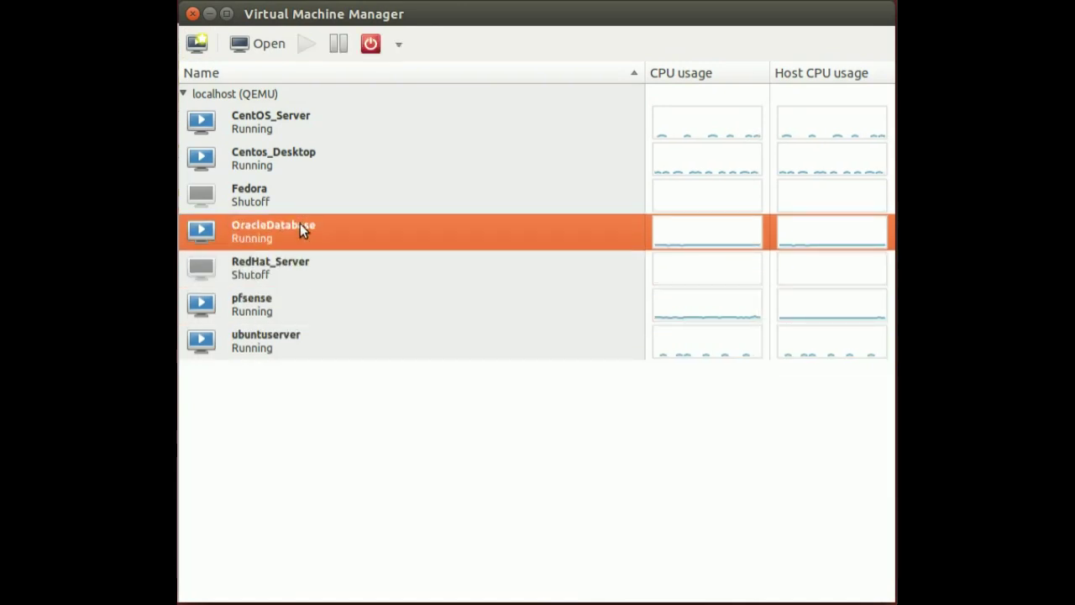
left_click(292, 193)
left_click(283, 158)
left_click(278, 127)
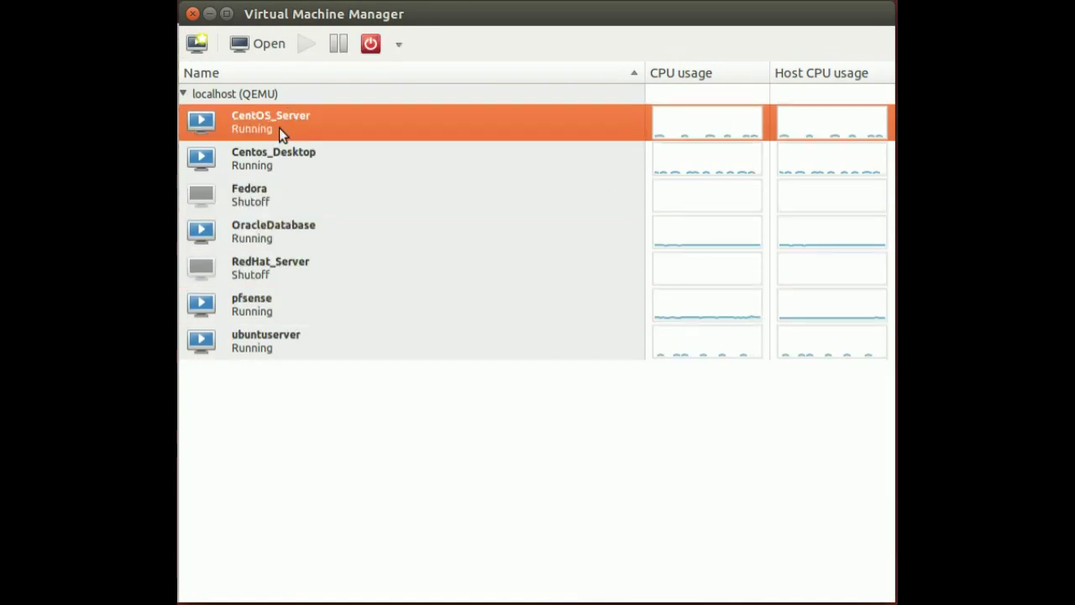
left_click(276, 347)
left_click(270, 310)
left_click(267, 265)
left_click(263, 230)
left_click(260, 198)
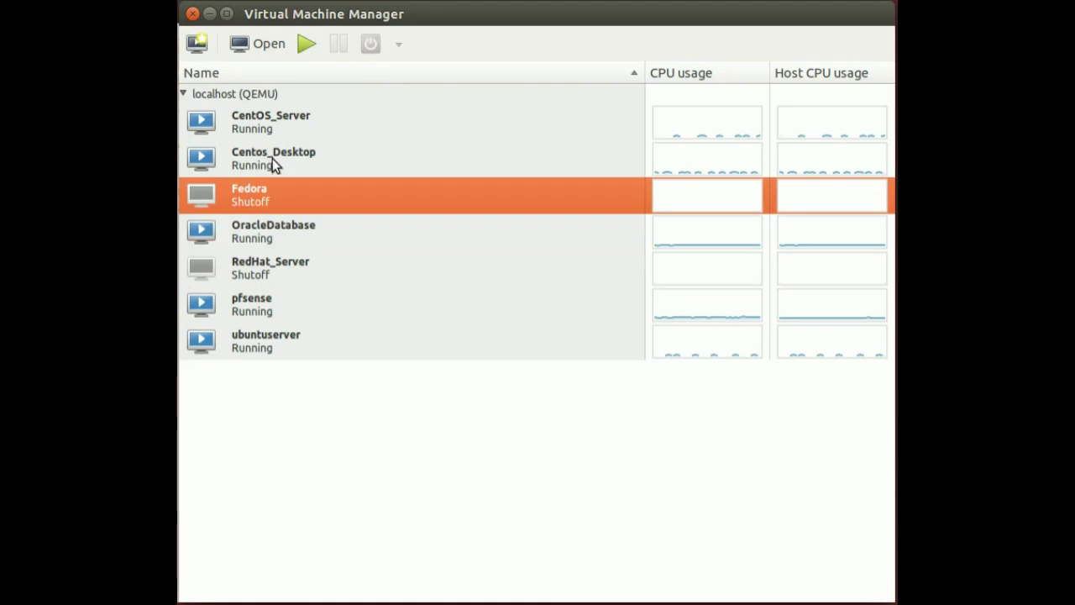
left_click(275, 165)
left_click(279, 127)
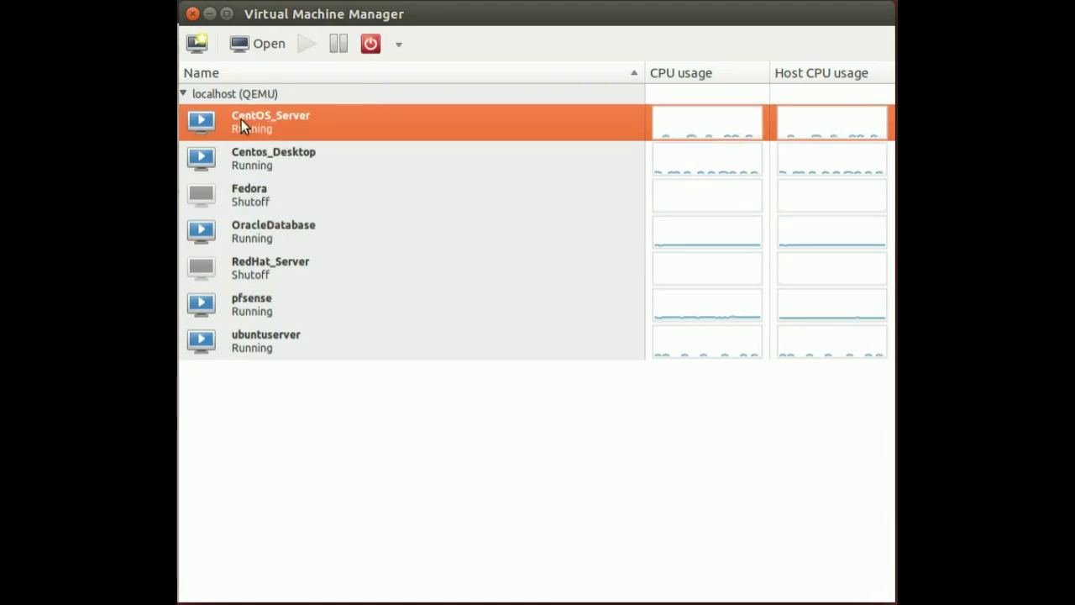
left_click(240, 340)
left_click(241, 312)
left_click(252, 279)
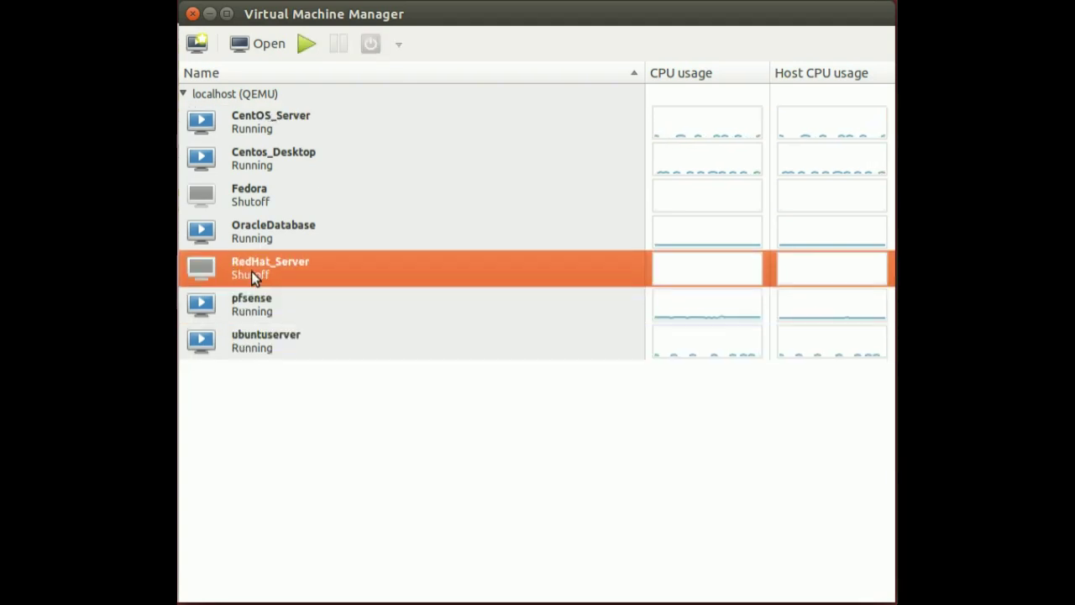
left_click(248, 238)
left_click(246, 189)
key("Up")
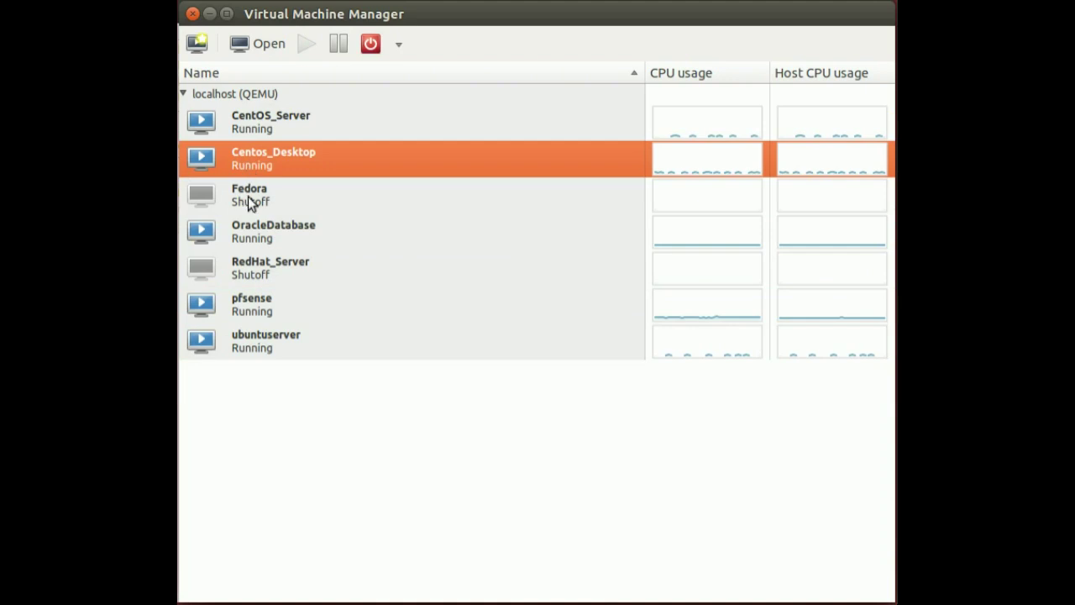
left_click(247, 242)
left_click(245, 255)
left_click(246, 208)
key("Down")
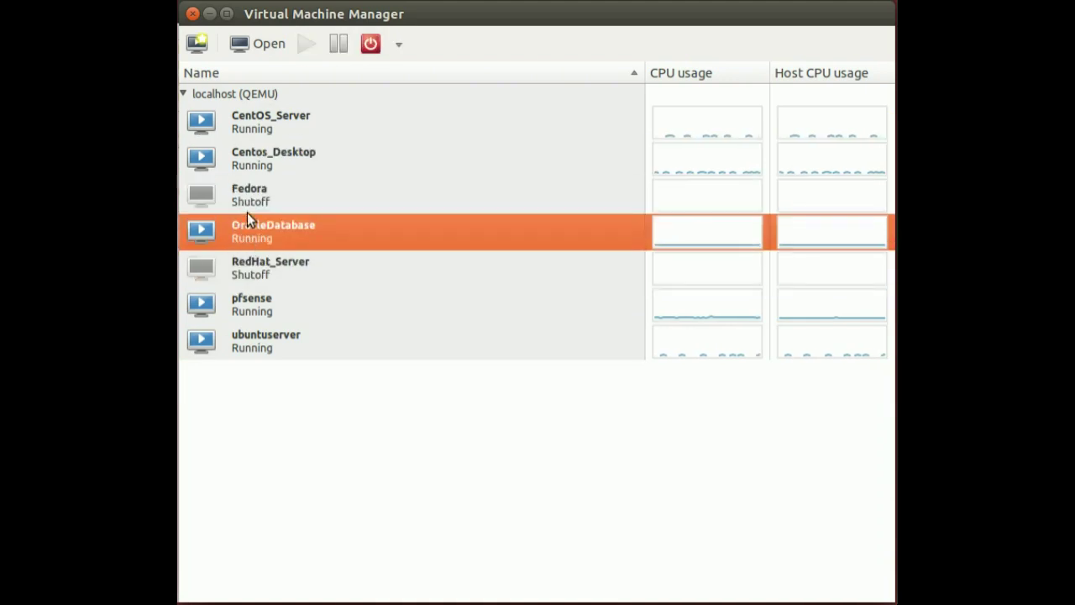
left_click(249, 194)
left_click(252, 163)
left_click(258, 126)
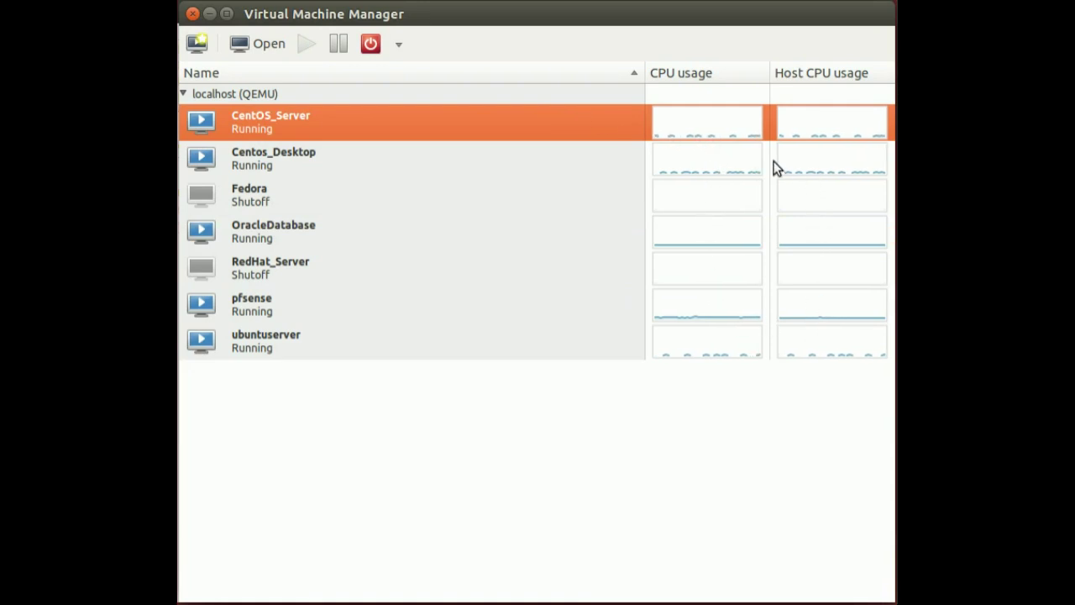
- Add the Disk I/O and Network I/O graphs to the virtual machine list
left_click(332, 16)
mouse_move(347, 39)
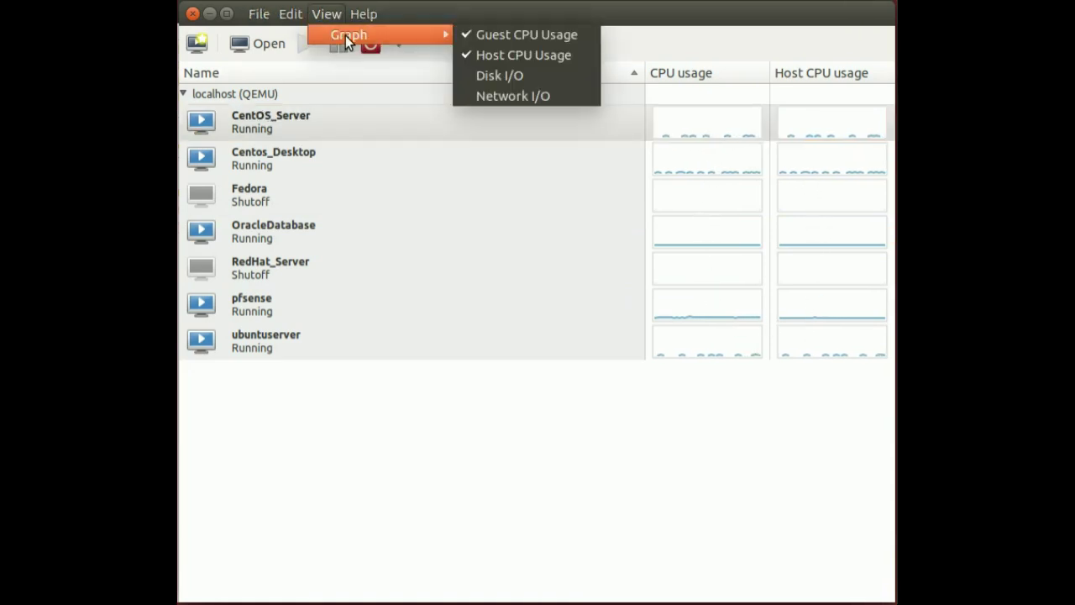
left_click(475, 75)
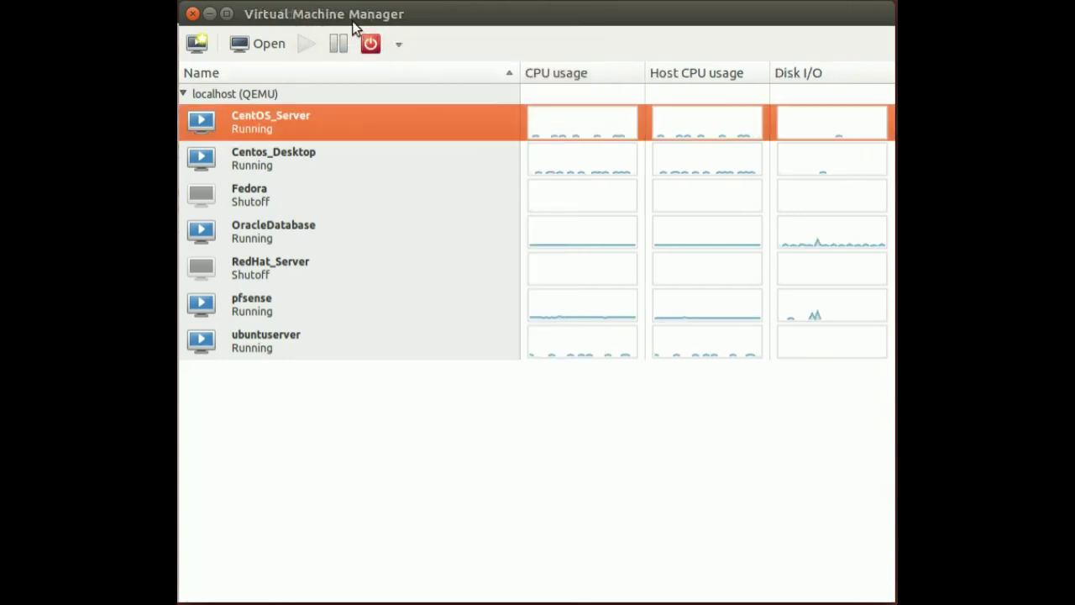
left_click(338, 16)
mouse_move(445, 38)
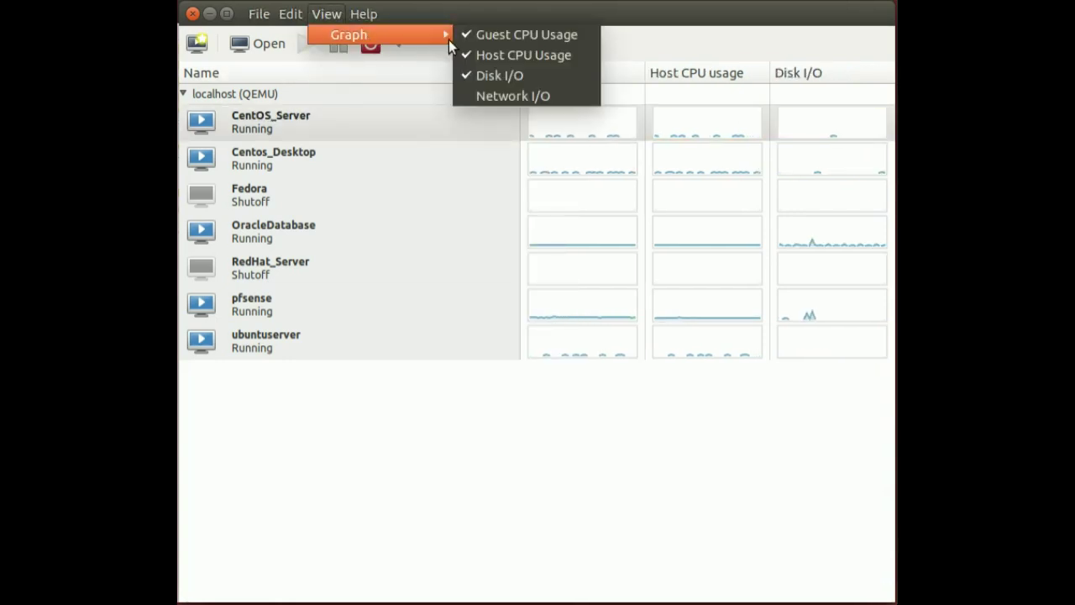
left_click(475, 92)
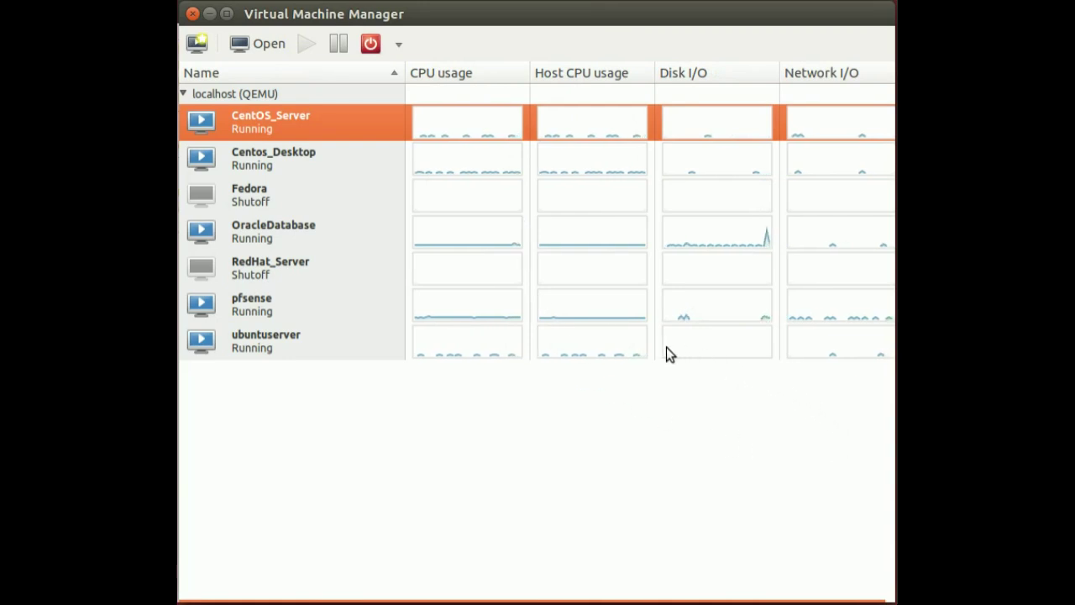
- Look over the usage graphs of the virtual machines, from ubuntuserver up to Centos_Desktop
left_click(462, 353)
left_click(468, 277)
left_click(487, 189)
left_click(486, 151)
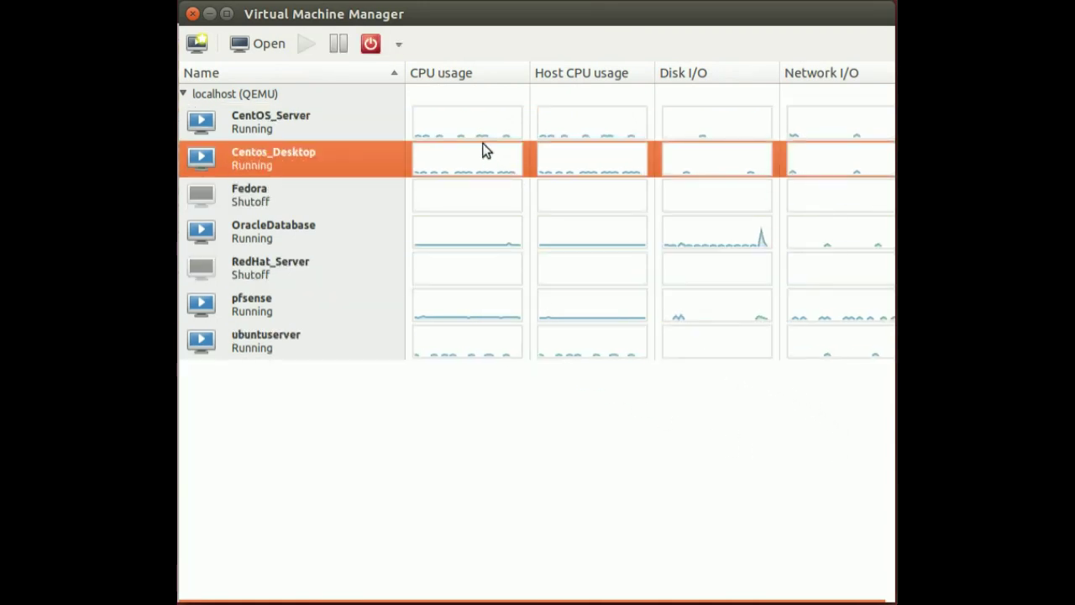
- Select the CentOS_Server machine, view the first page of the new virtual machine wizard, and cancel it
key("Up")
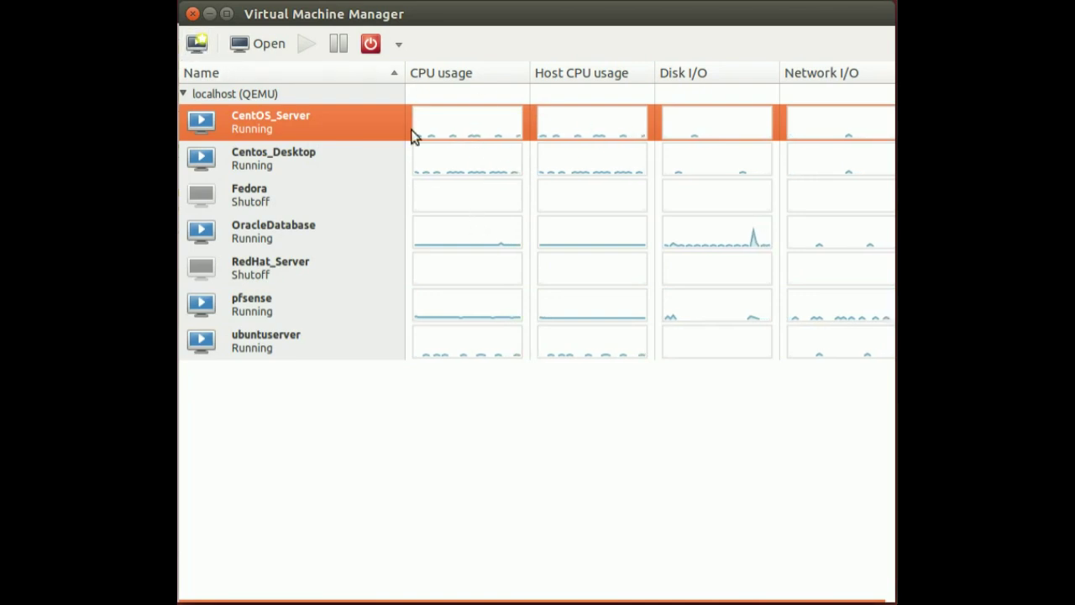
left_click(199, 47)
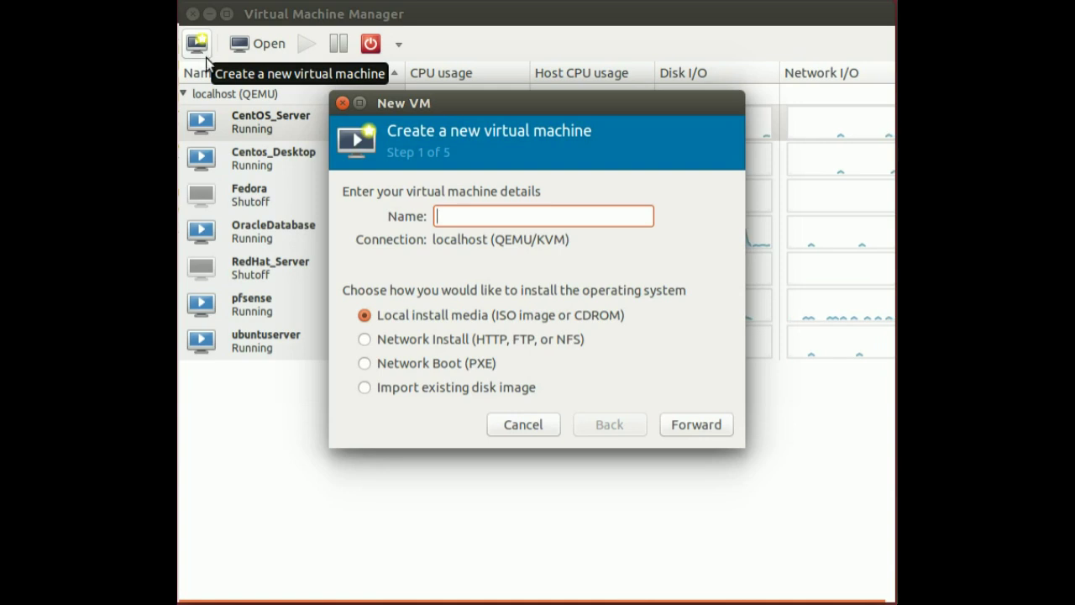
left_click(522, 425)
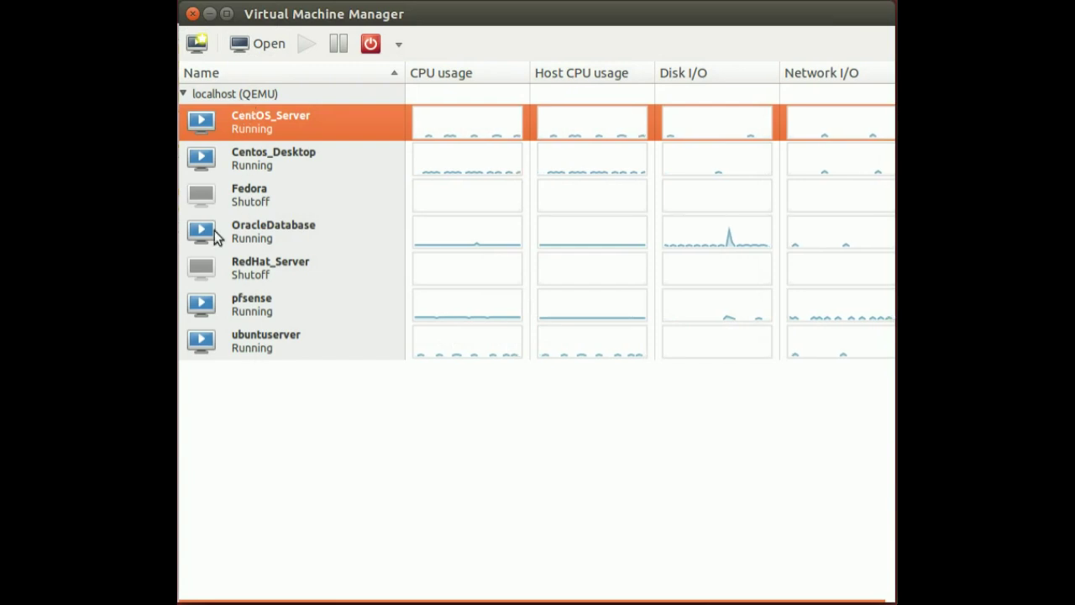
- Open the connection details of localhost (QEMU) and review the basic details in its overview, including the hostname
left_click(198, 96)
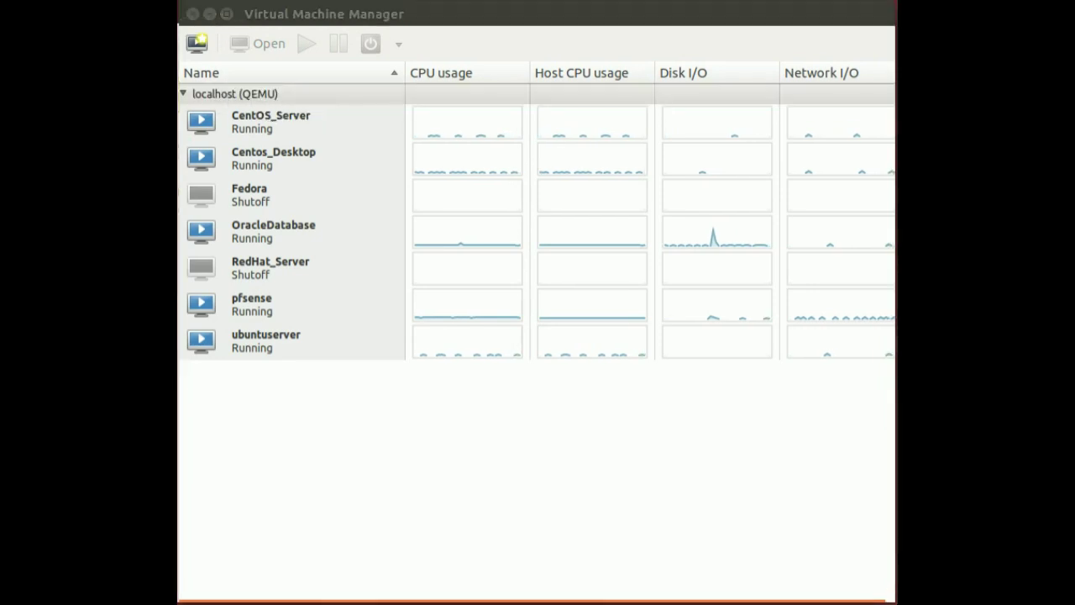
left_click_drag(490, 4, 503, 57)
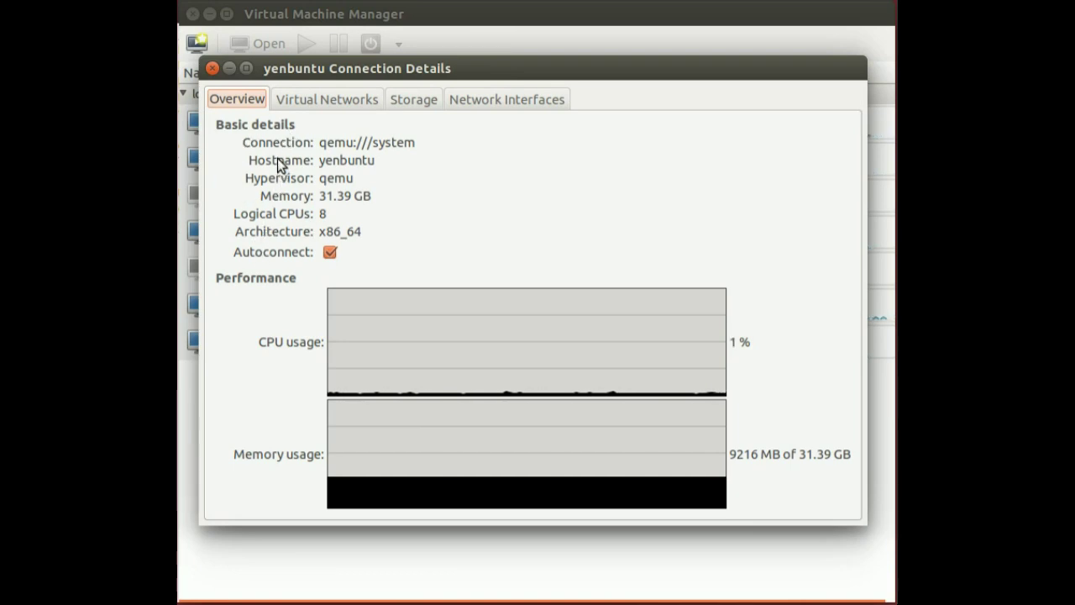
left_click_drag(319, 160, 372, 159)
left_click(320, 160)
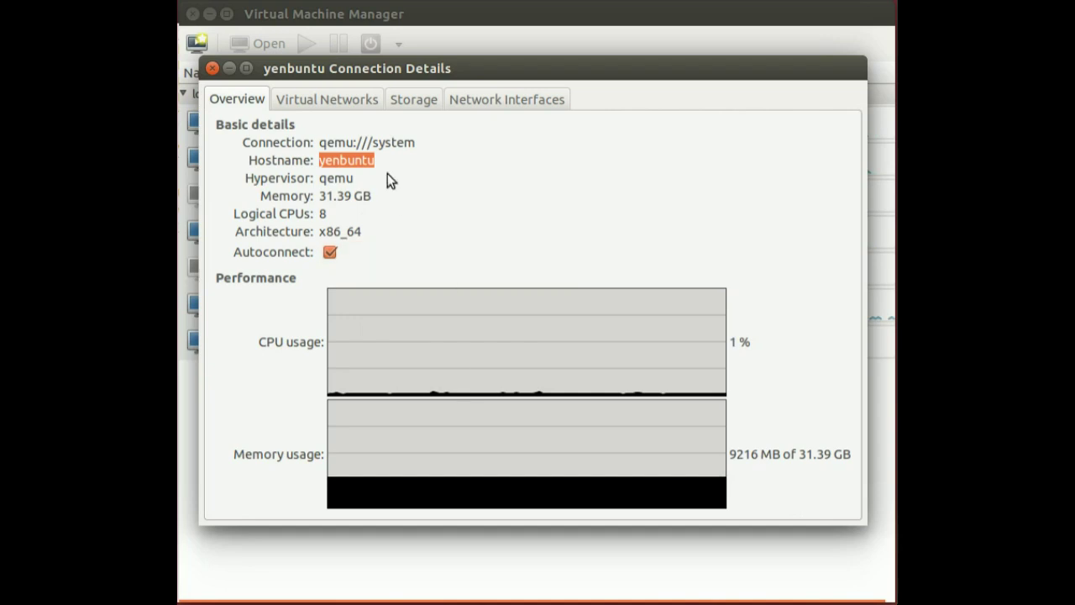
left_click(327, 104)
left_click(259, 99)
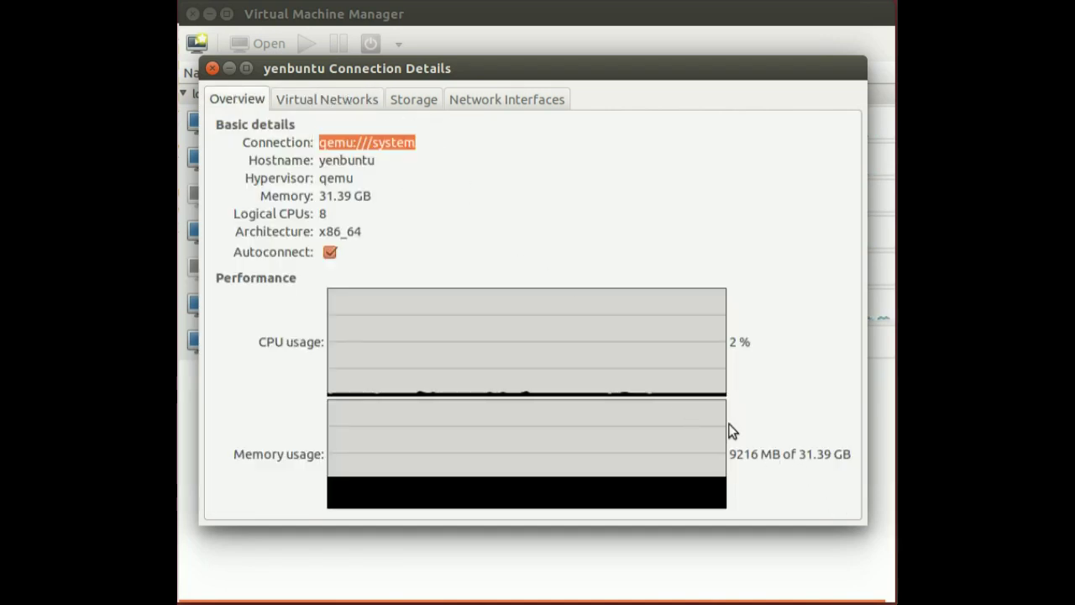
- Examine the default virtual network's details, particularly its IPv4 network address, after a brief look at intnet
left_click(303, 98)
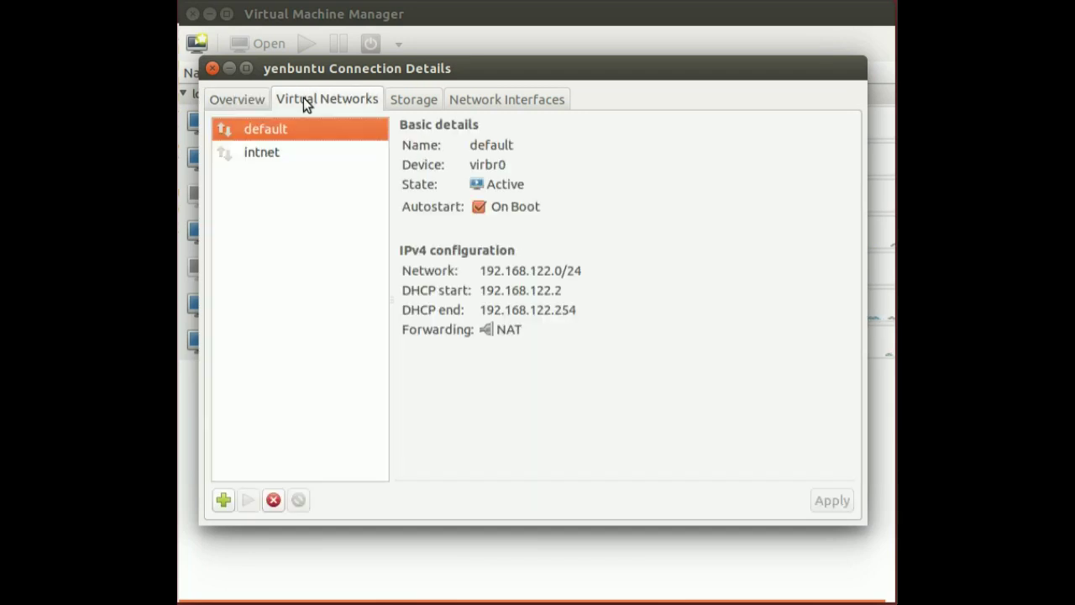
left_click(291, 152)
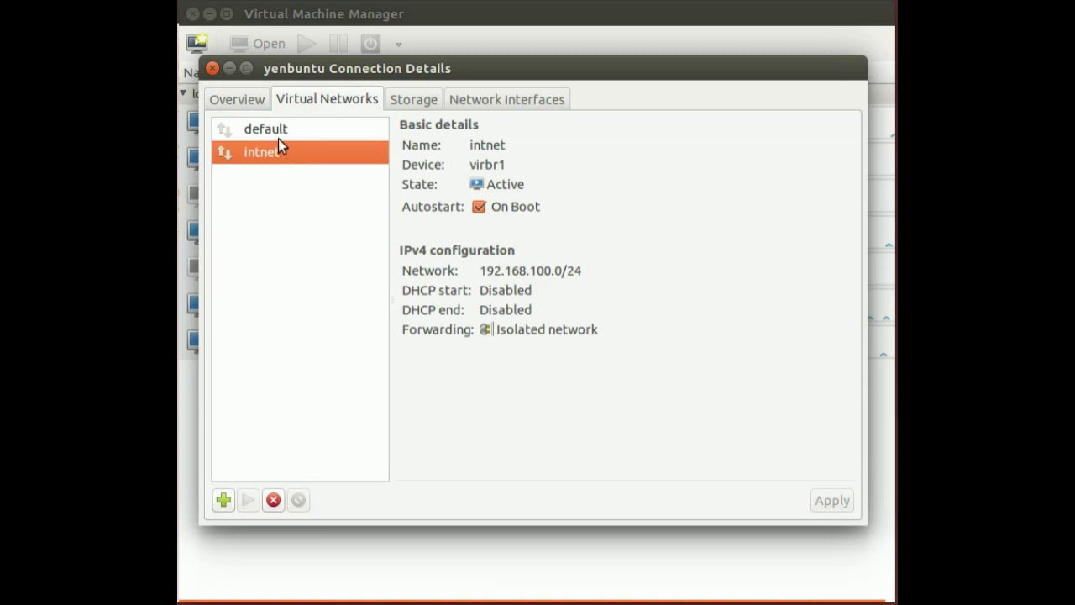
left_click(268, 133)
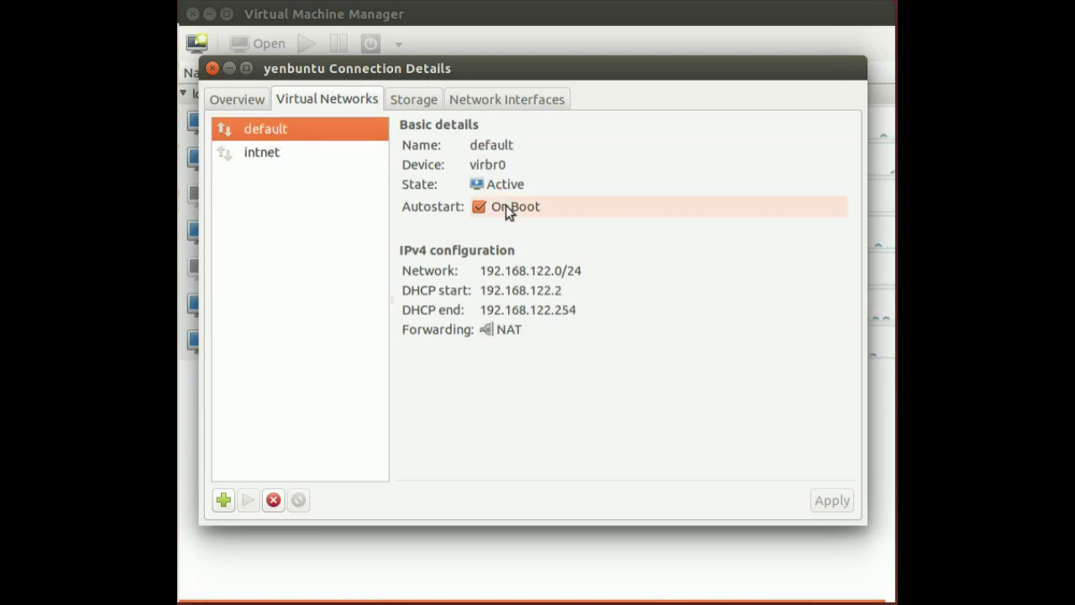
left_click_drag(481, 272, 586, 272)
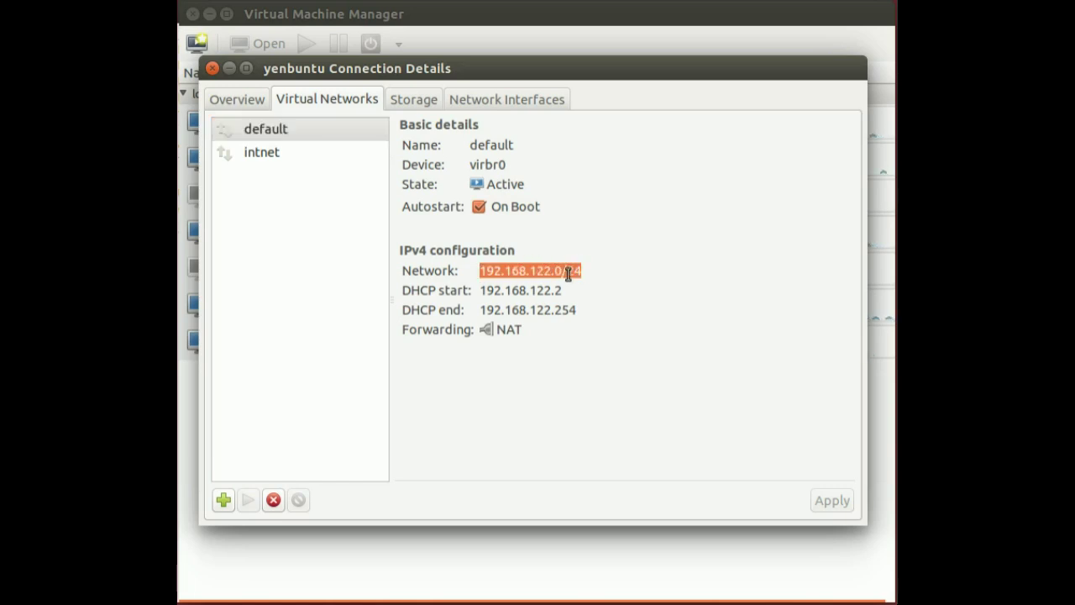
left_click(501, 271)
left_click_drag(485, 270, 536, 271)
left_click(538, 270)
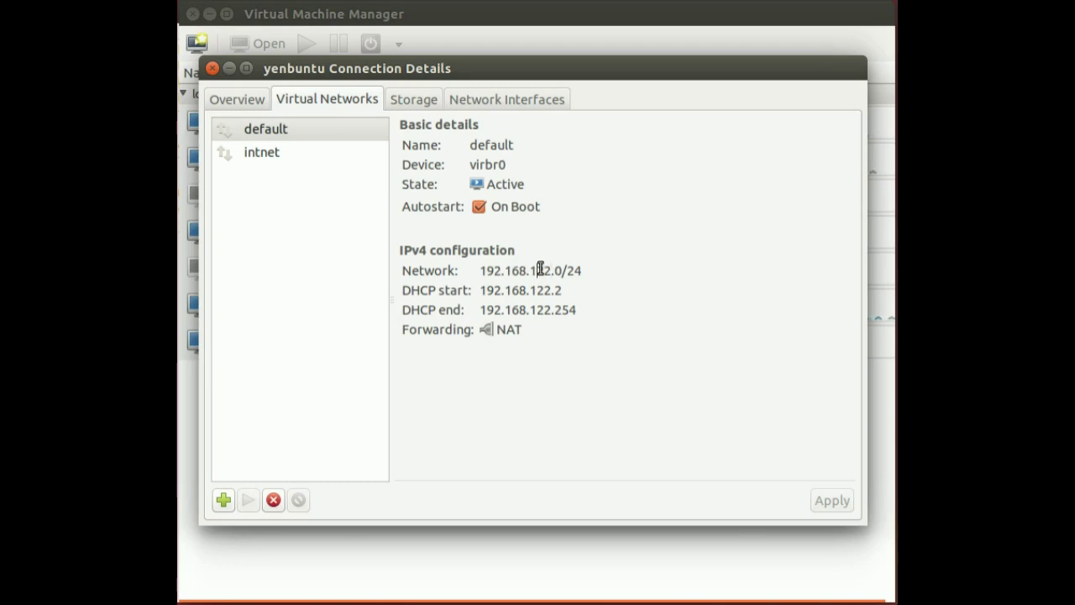
double_click(540, 271)
left_click(538, 270)
- Examine the intnet virtual network's name, IPv4 network address and forwarding setting
left_click(313, 157)
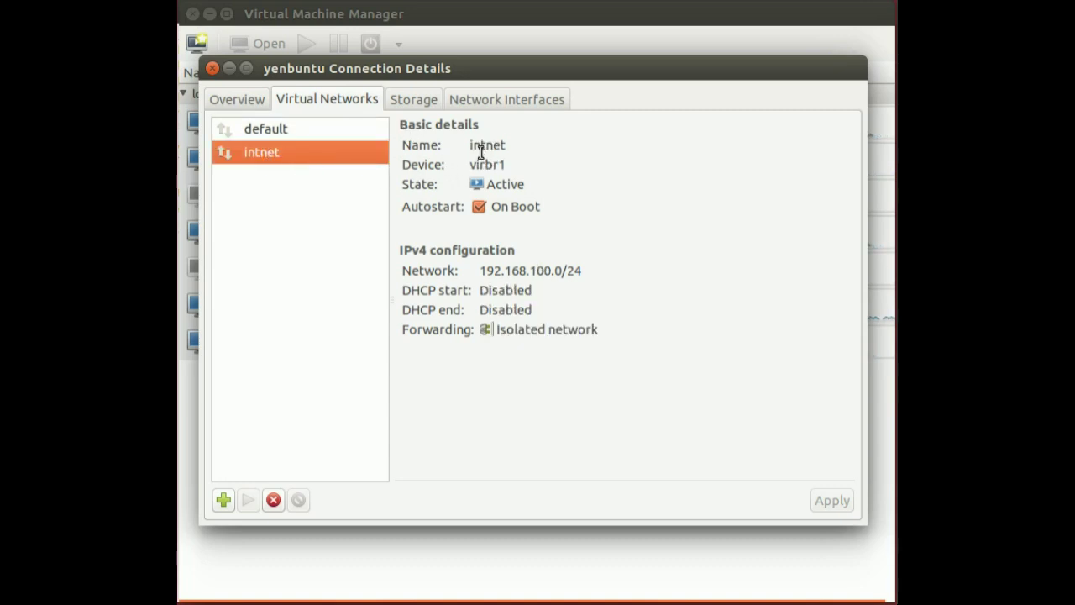
left_click_drag(508, 145, 468, 147)
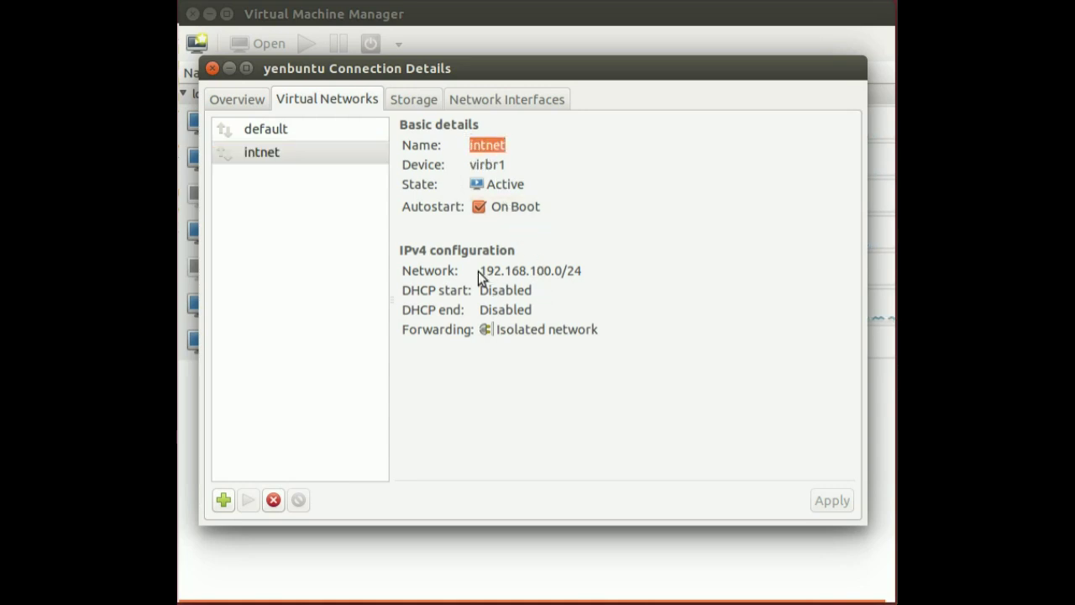
left_click_drag(481, 270, 562, 270)
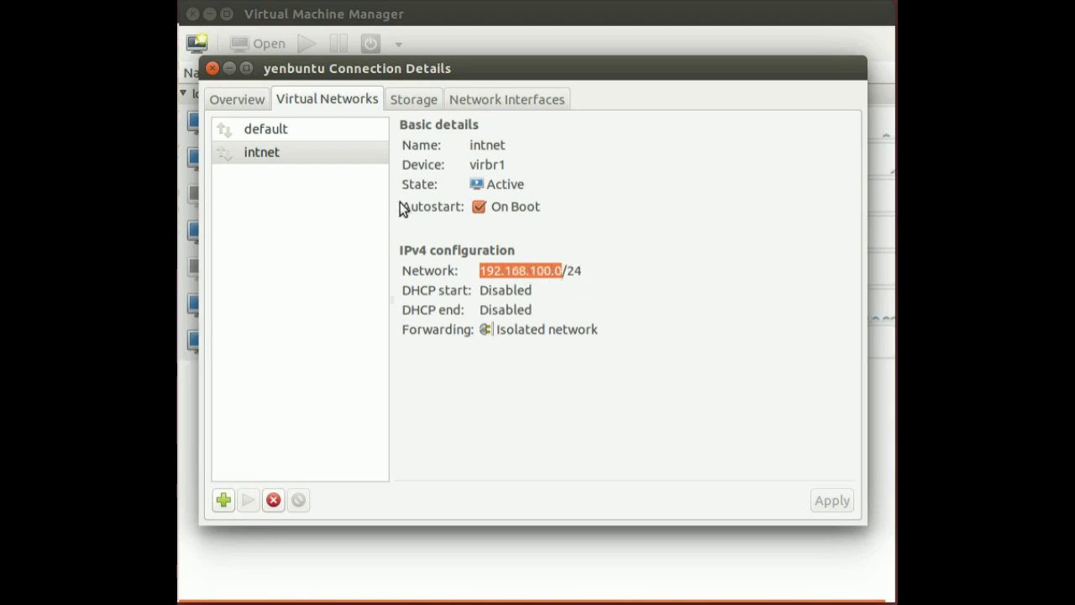
left_click(309, 158)
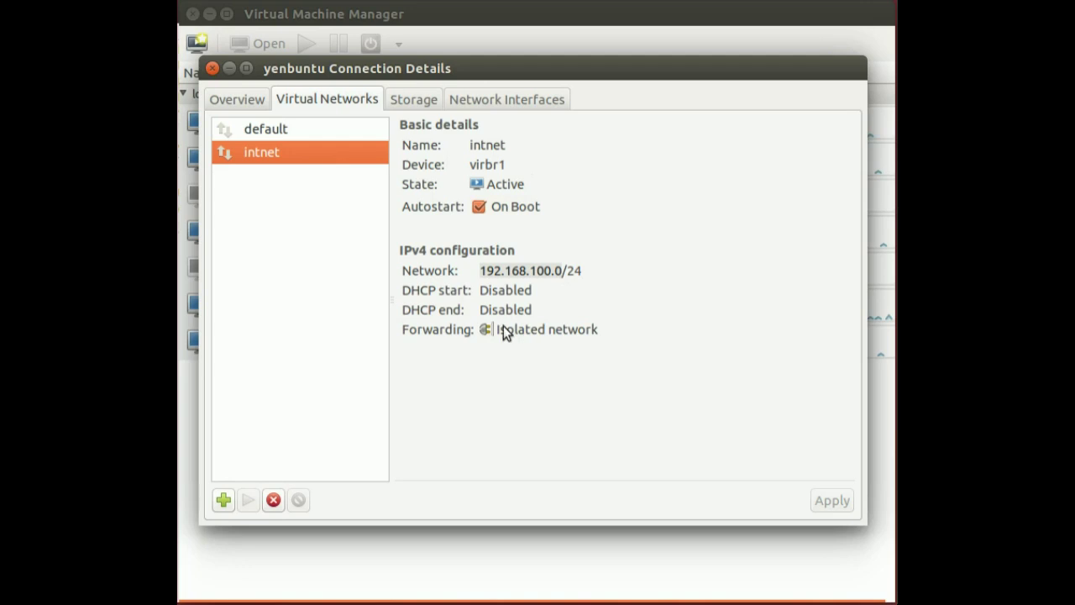
- Examine the default storage pool's details, particularly the directory where it stores its images
left_click(407, 100)
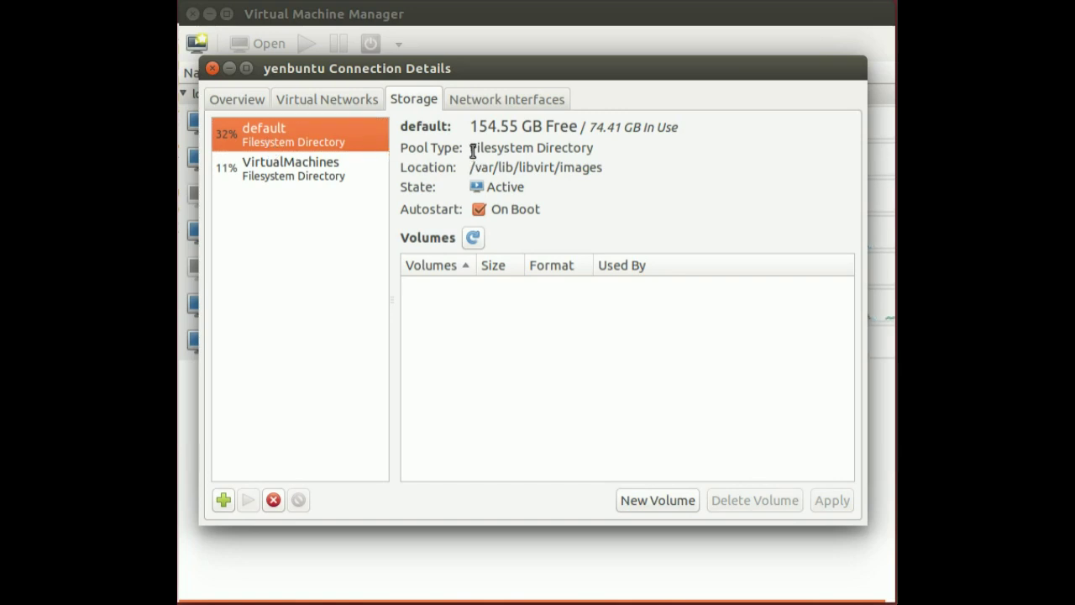
left_click_drag(604, 167, 464, 163)
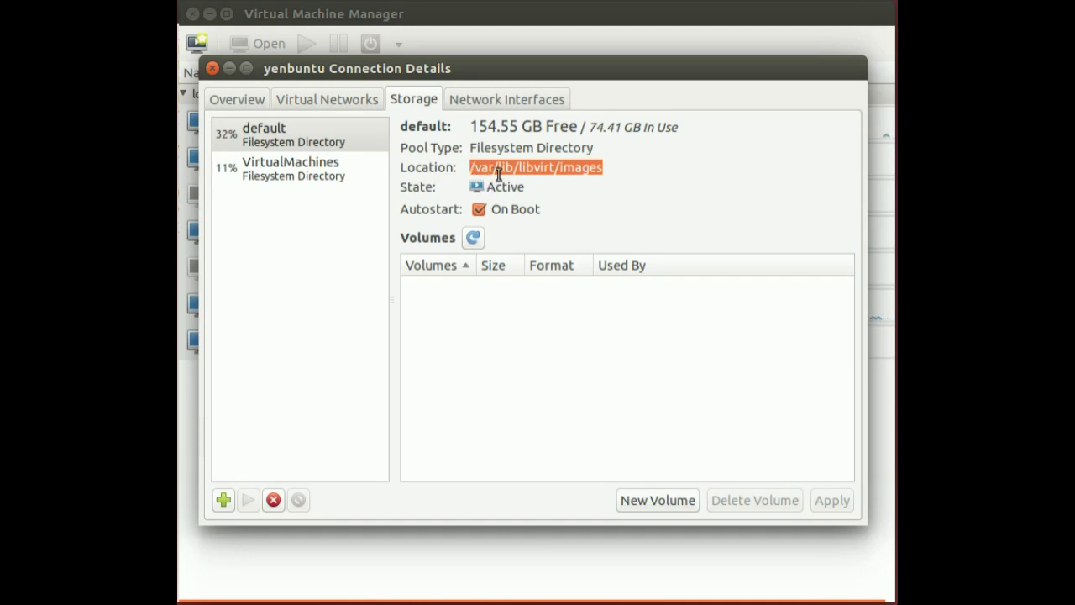
left_click(604, 168)
left_click_drag(603, 168, 470, 168)
left_click(503, 170)
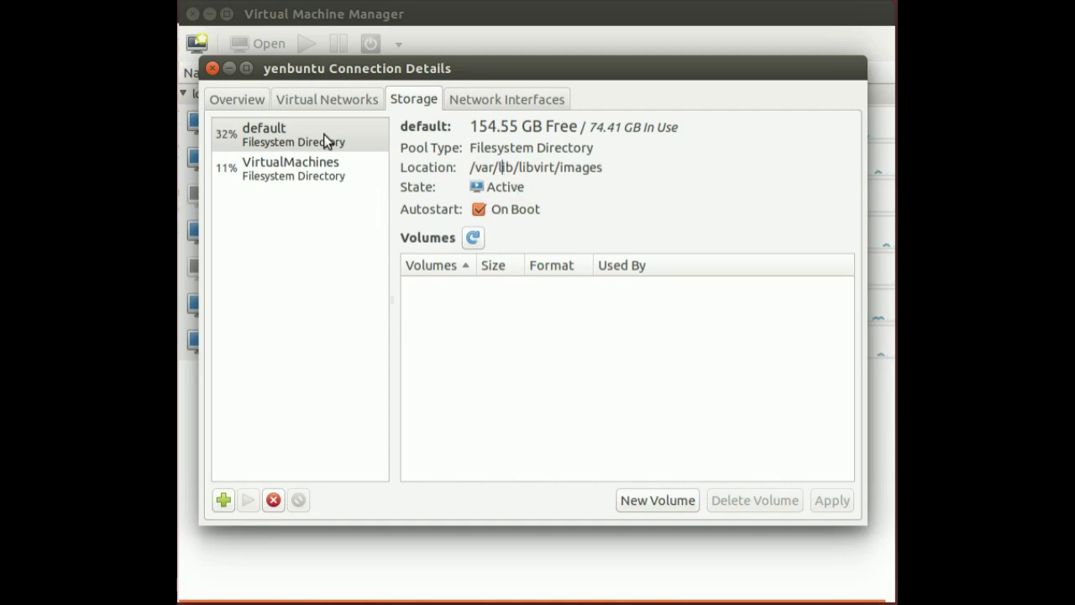
left_click(324, 139)
left_click(545, 168)
- Examine the VirtualMachines storage pool's location and its list of volumes
left_click(299, 179)
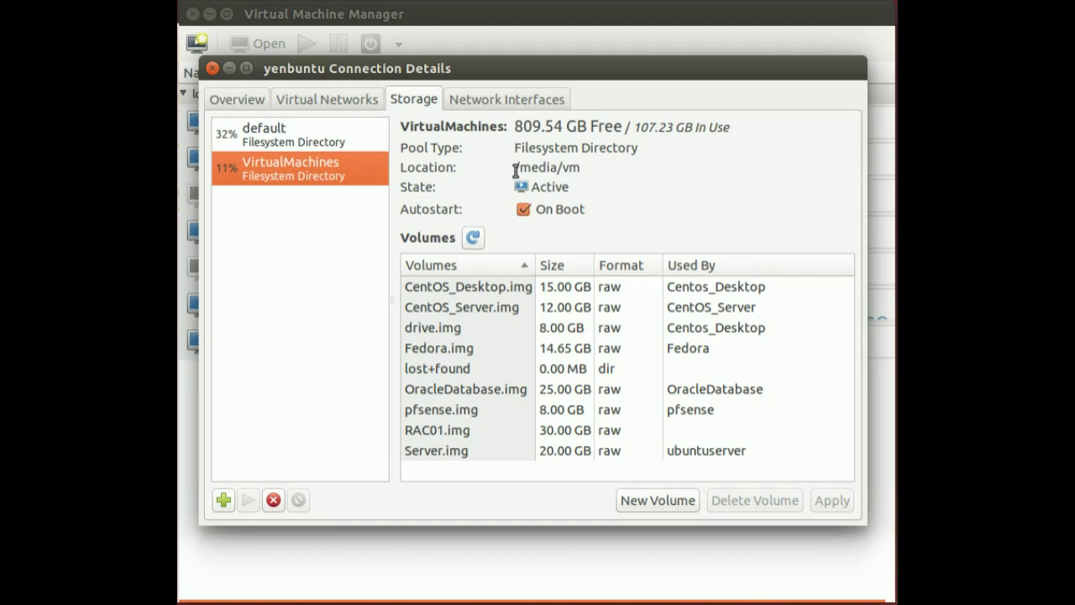
left_click_drag(514, 168, 586, 168)
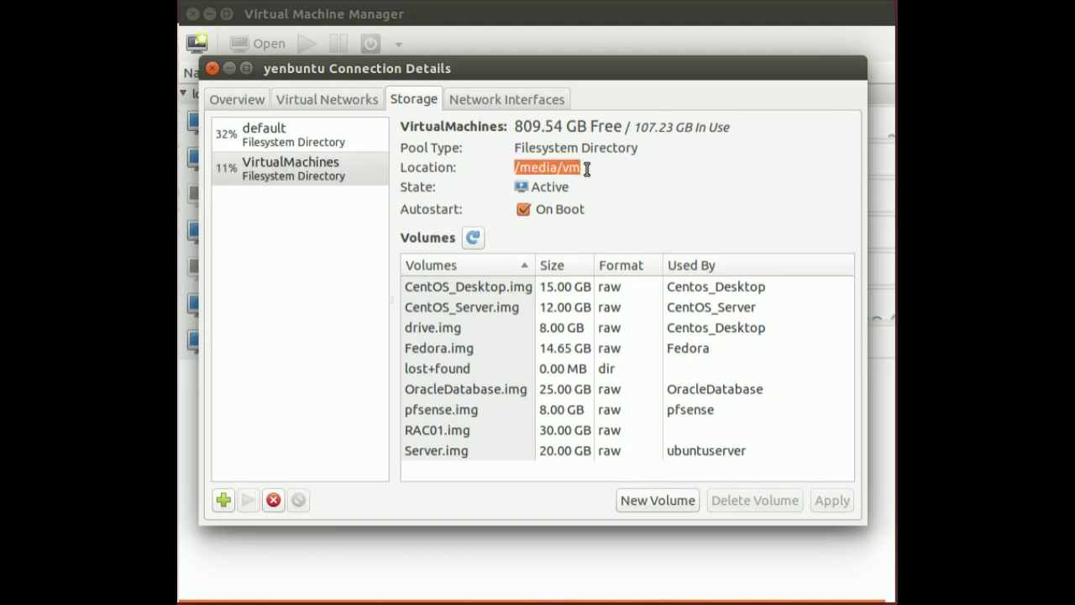
left_click(581, 168)
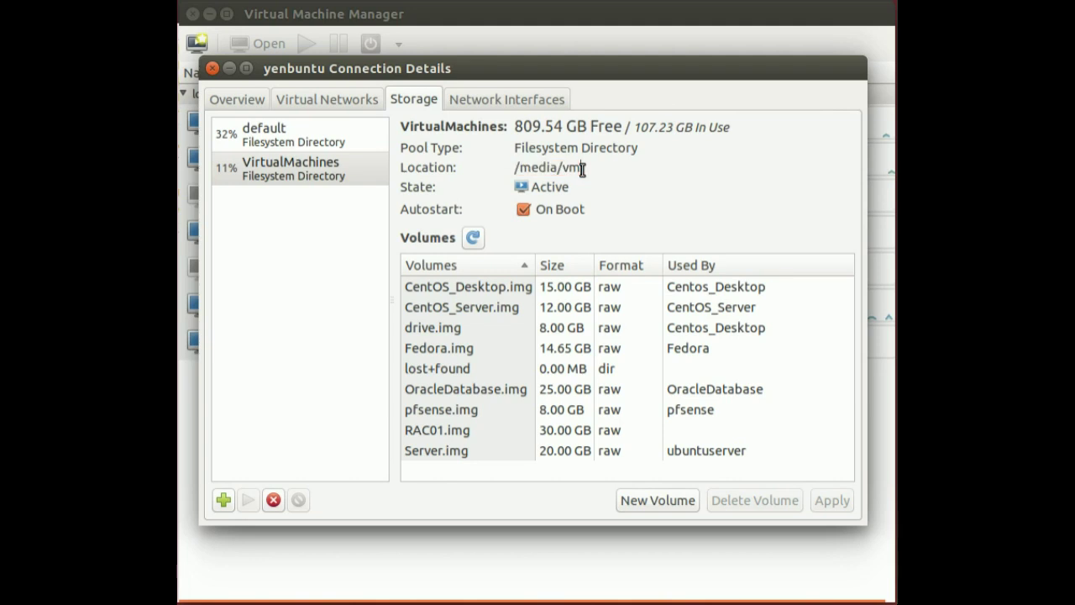
double_click(578, 168)
left_click(577, 168)
left_click_drag(585, 169, 514, 167)
left_click(514, 168)
- Compare the default and VirtualMachines storage pools by their locations and volumes, finishing on VirtualMachines
left_click(299, 142)
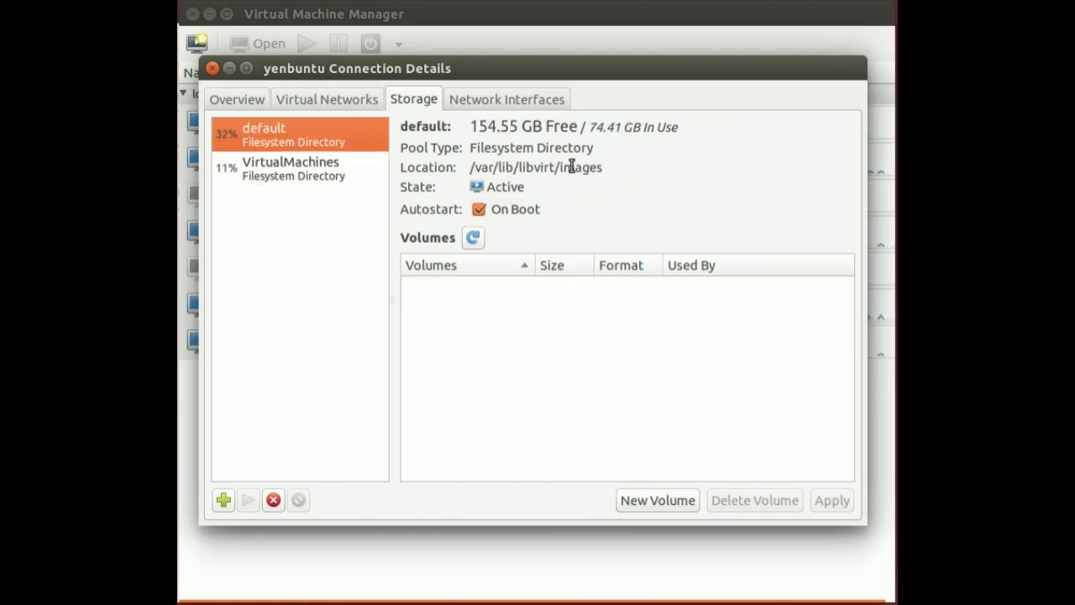
left_click(301, 162)
left_click(303, 146)
left_click(304, 171)
left_click(290, 141)
left_click(544, 168)
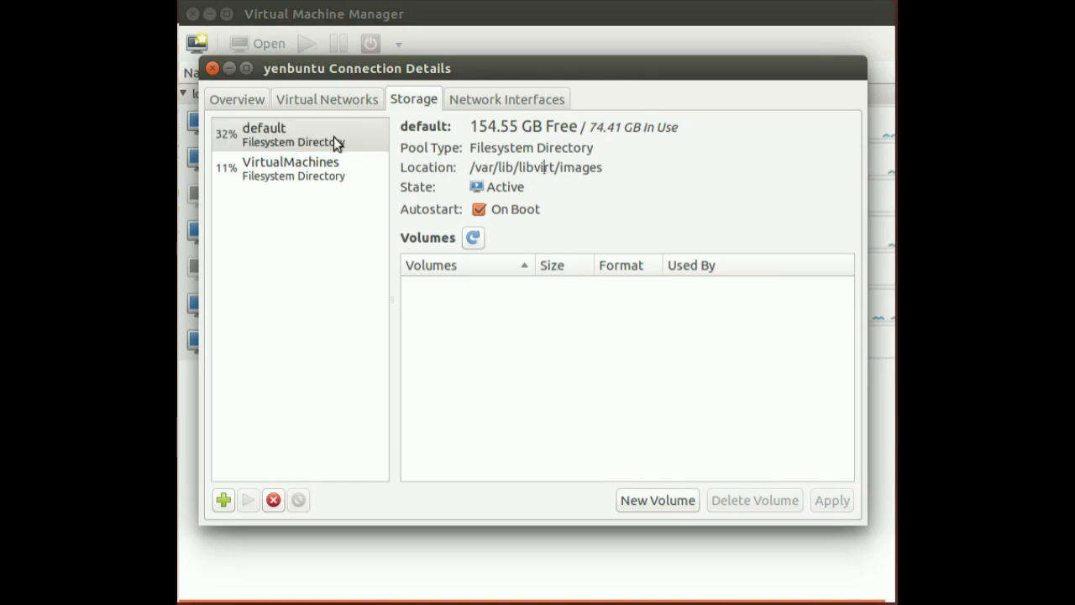
left_click(311, 178)
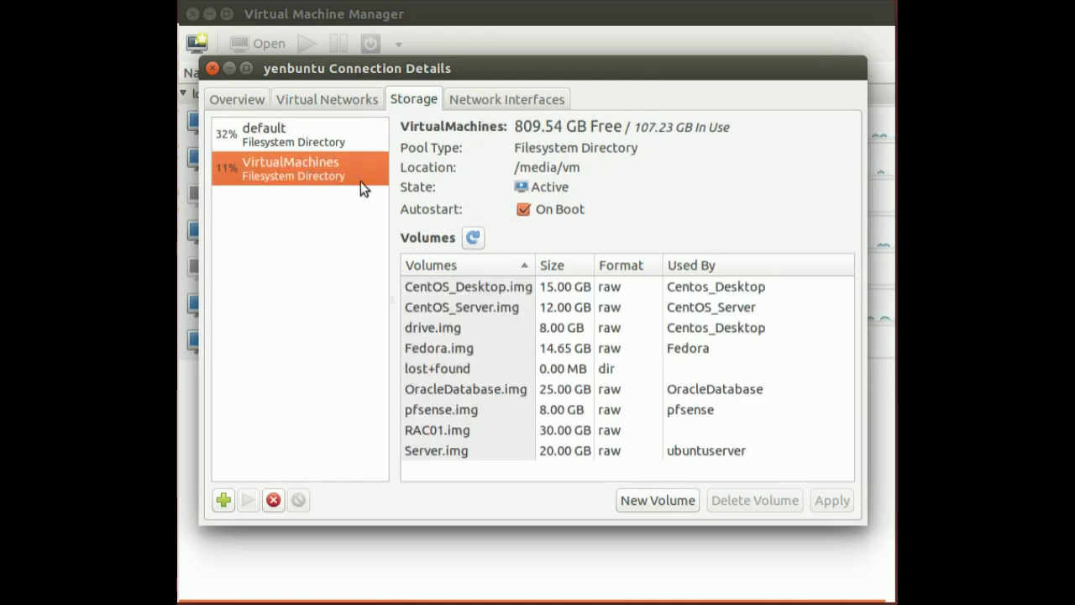
- Revisit the connection overview beside the virtual machine list, and recheck the VirtualMachines storage pool's location
left_click(251, 99)
left_click_drag(403, 75, 451, 364)
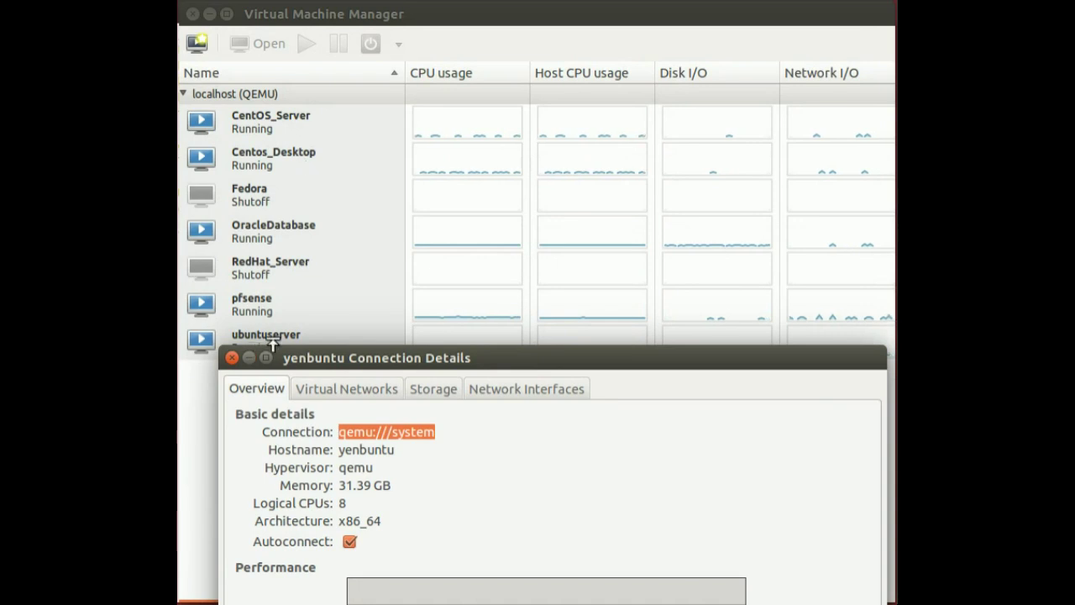
left_click_drag(479, 357, 481, 94)
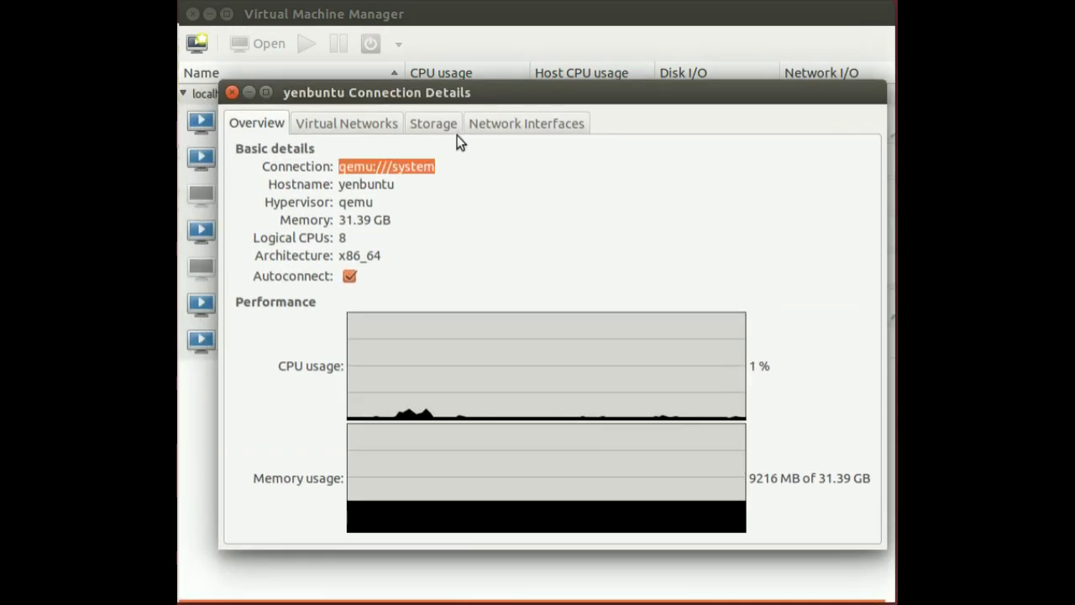
left_click(449, 126)
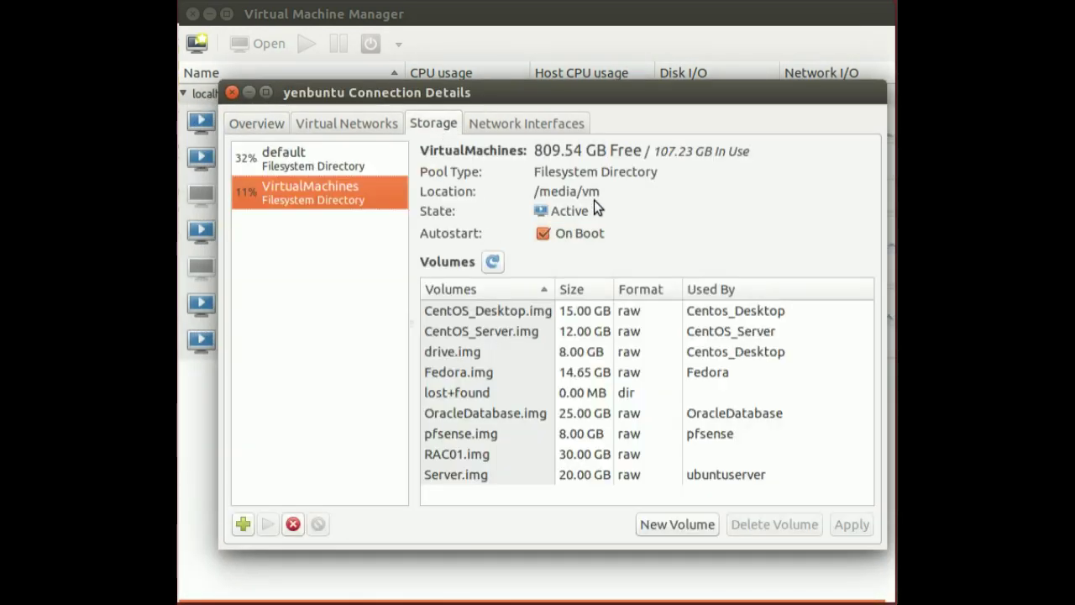
left_click_drag(600, 191, 534, 192)
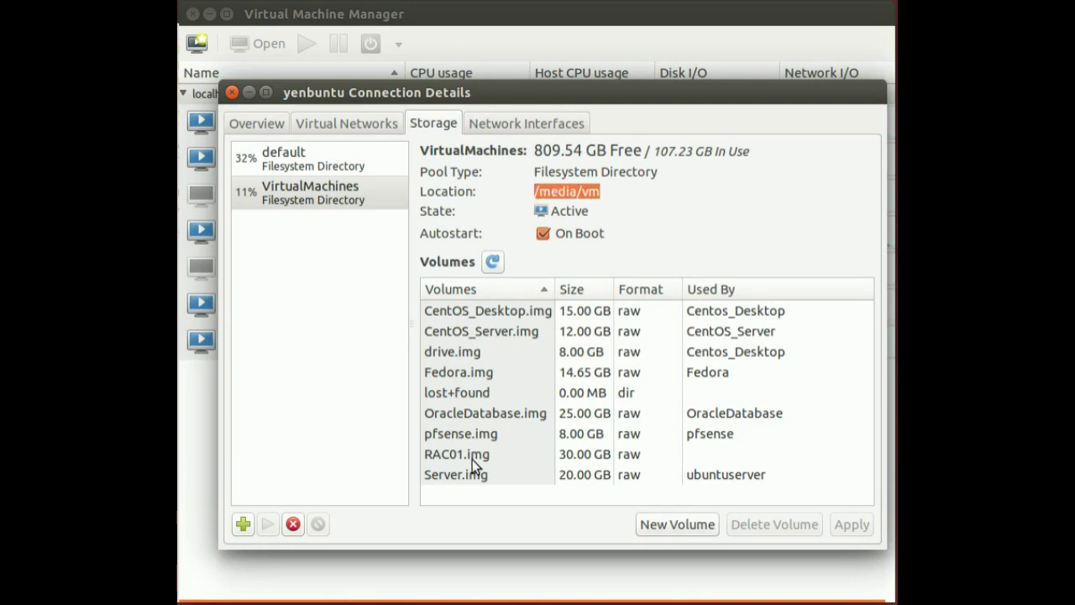
- Go through the host's network interfaces br0, eth0 and lo, checking each one's details
left_click(487, 122)
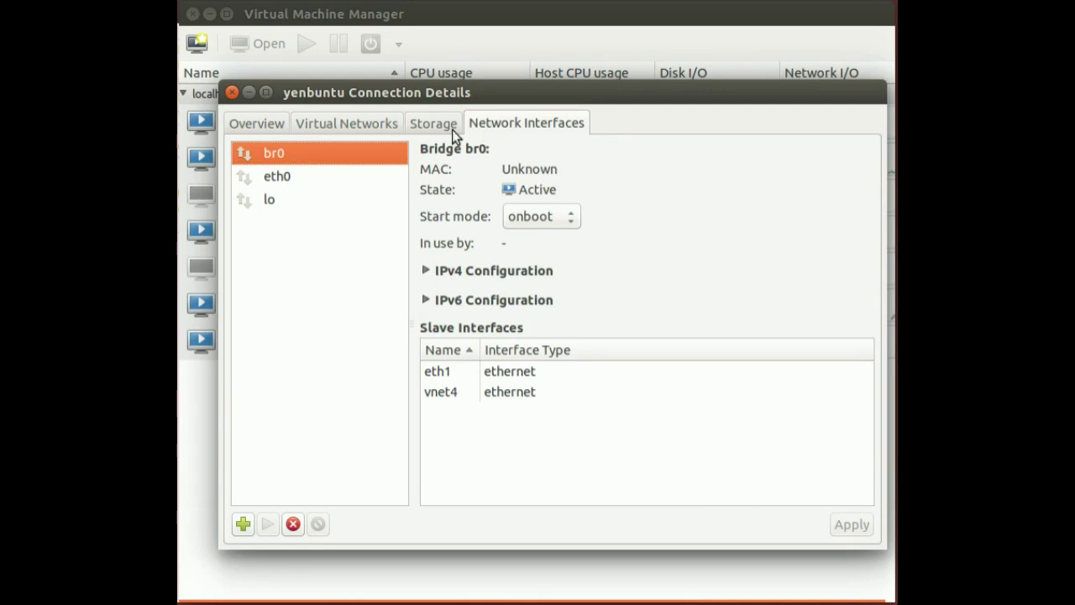
left_click(312, 178)
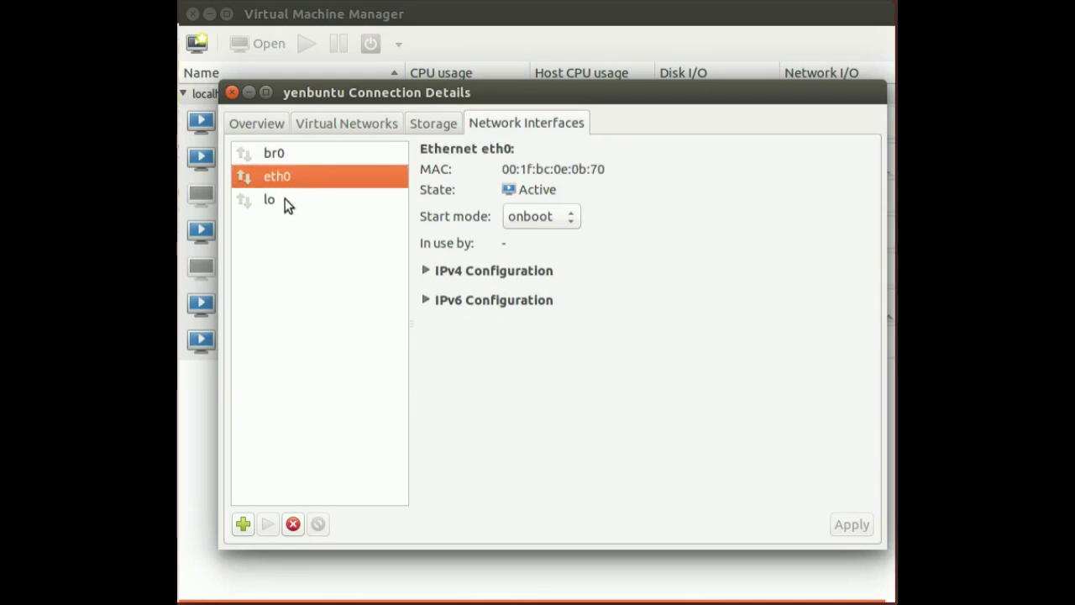
left_click(285, 198)
left_click(293, 179)
left_click(279, 200)
left_click(287, 176)
left_click(293, 200)
left_click(291, 163)
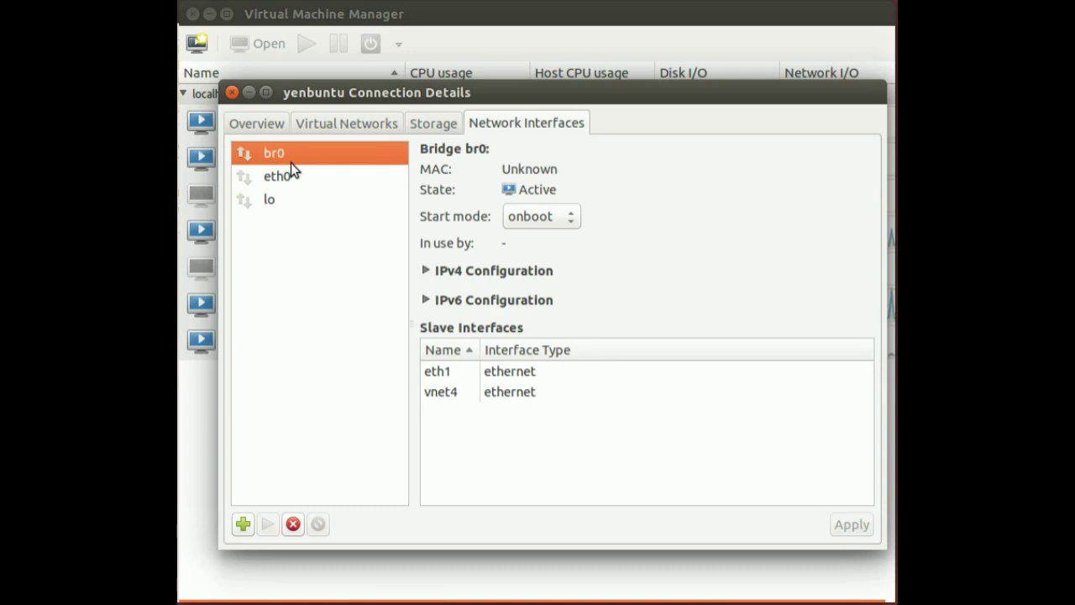
- Compare the bridge br0 and its slave interfaces with the Ethernet interface eth0, finishing on eth0
left_click(294, 182)
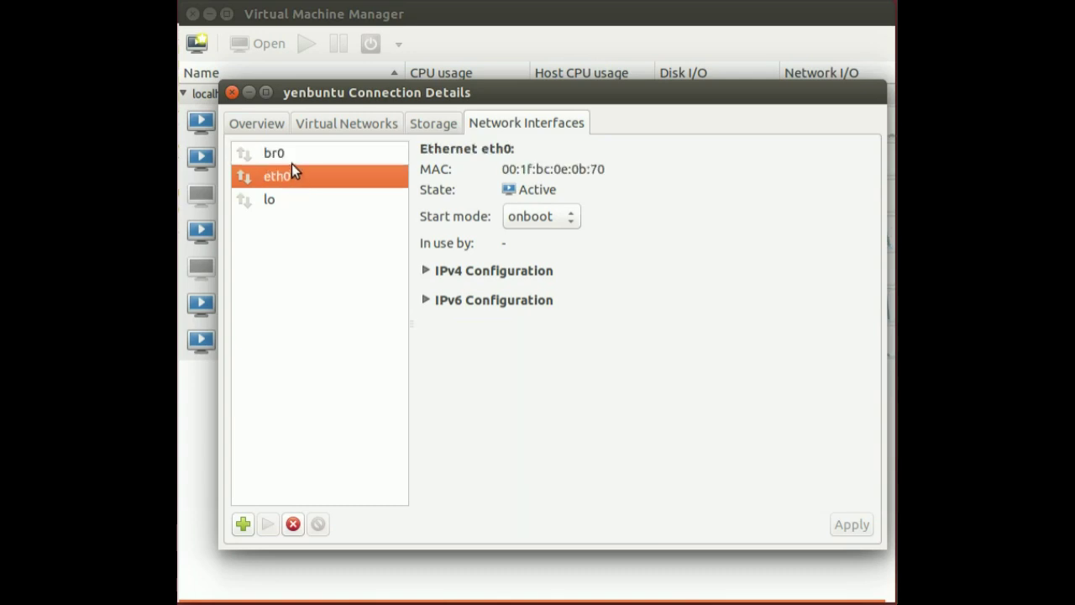
left_click(291, 163)
left_click(294, 182)
left_click(284, 164)
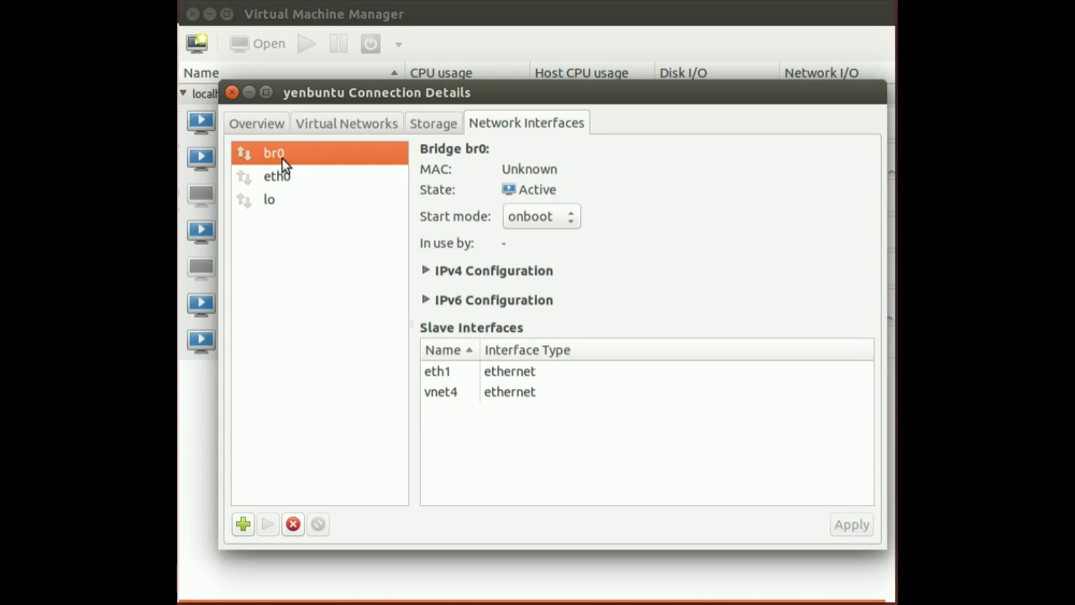
left_click(286, 182)
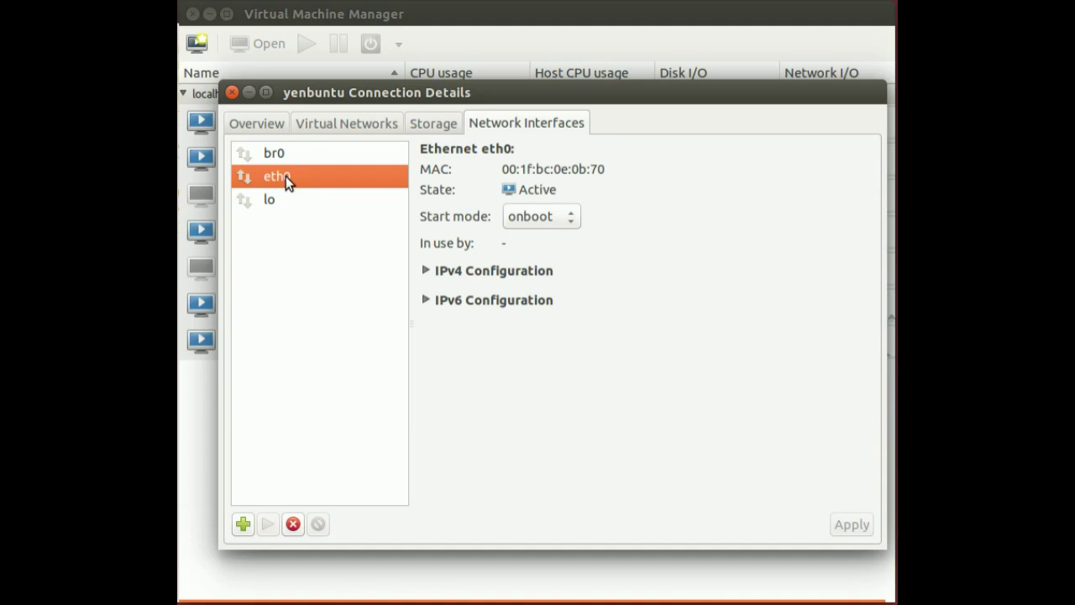
key("Up")
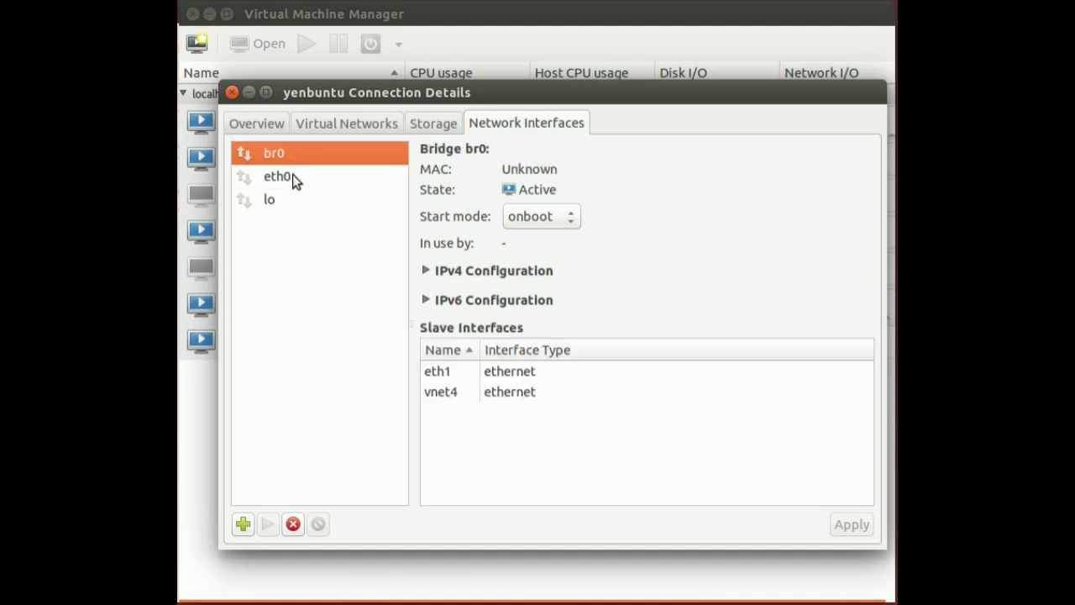
key("Down")
key("Down")
key("Up")
left_click(291, 181)
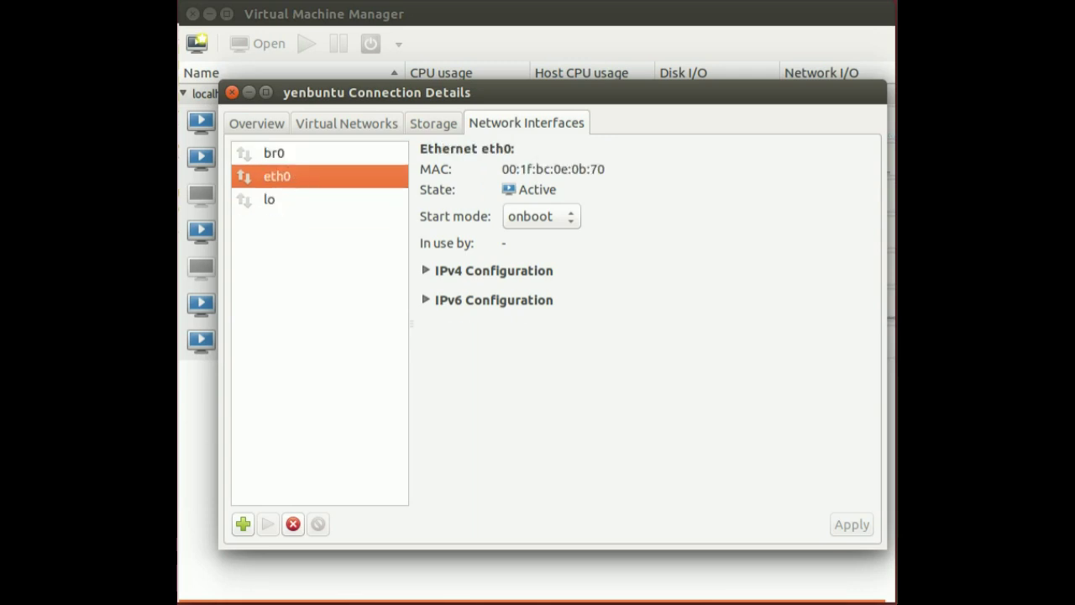